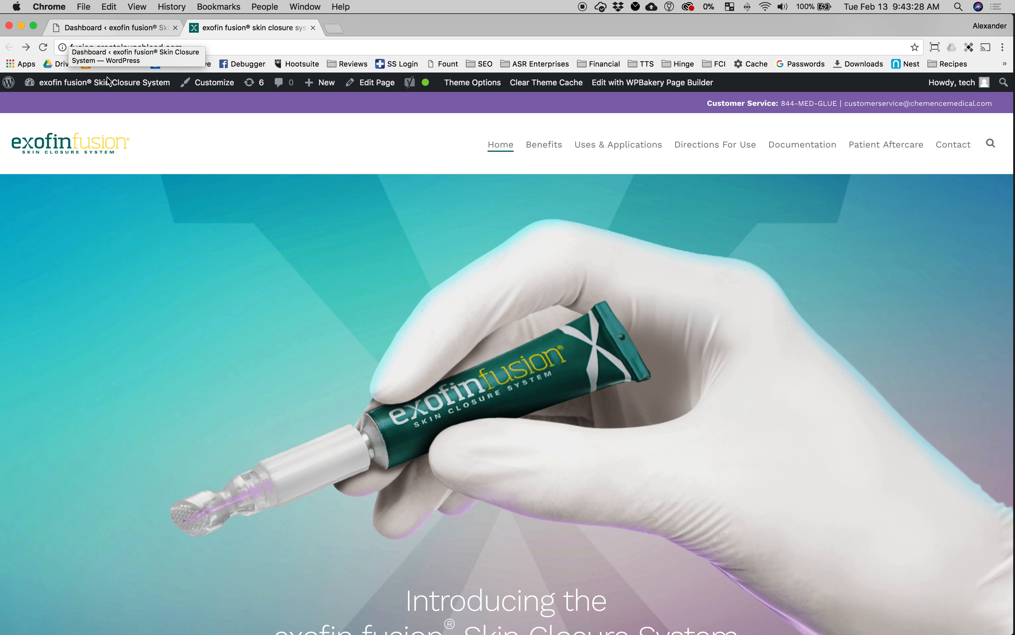
Step: Open the Pages list in the WordPress dashboard
scroll(296, 254, "down", 3)
scroll(273, 227, "down", 2)
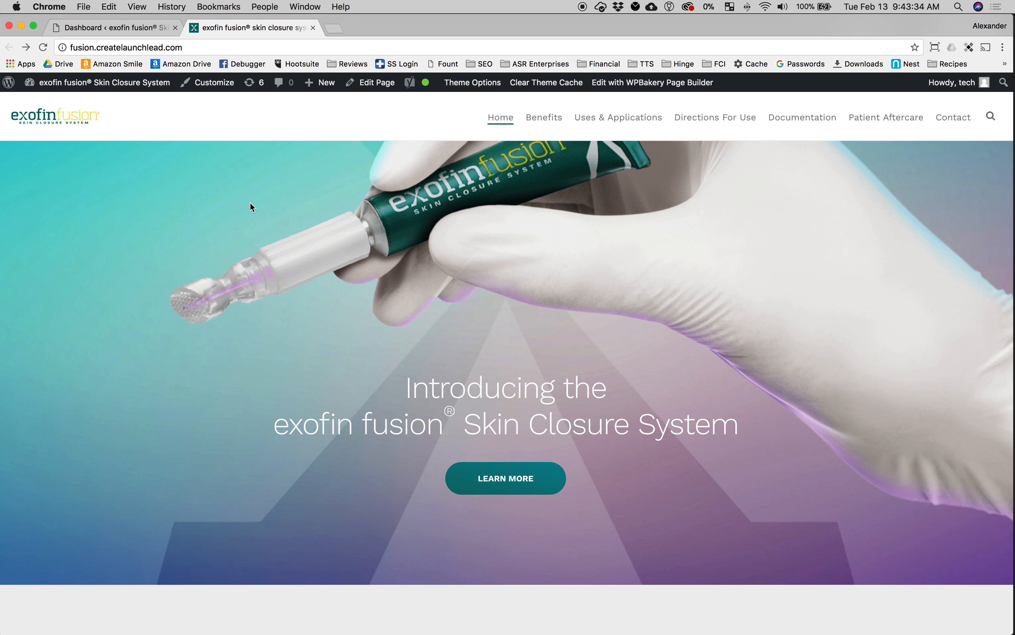
left_click(89, 29)
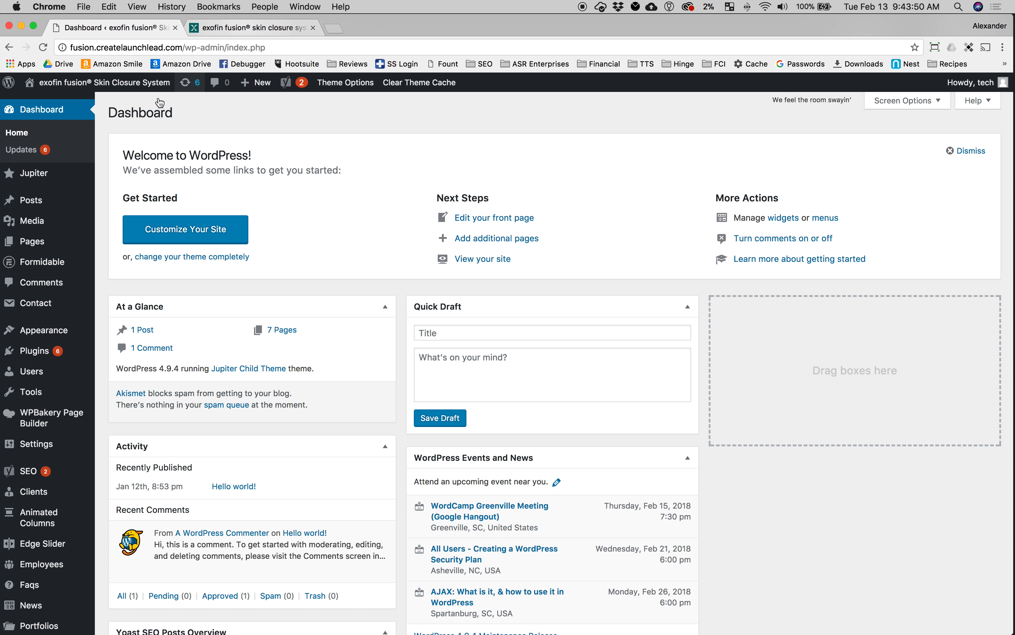
scroll(41, 200, "down", 1)
mouse_move(34, 240)
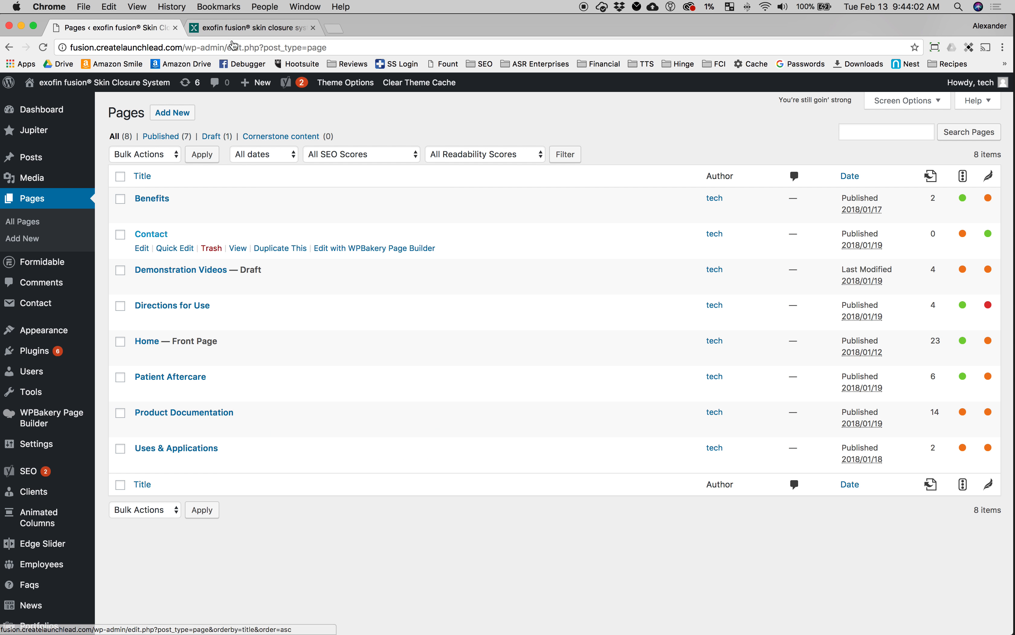
Step: Review the Product Documentation page on the live site
left_click(269, 28)
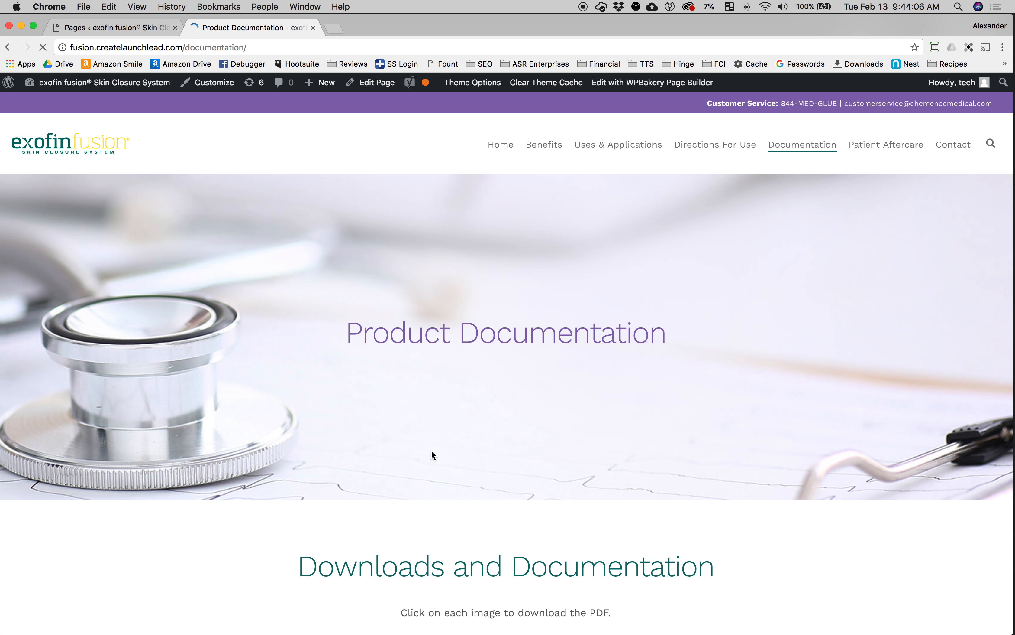
scroll(428, 448, "down", 15)
scroll(427, 448, "down", 5)
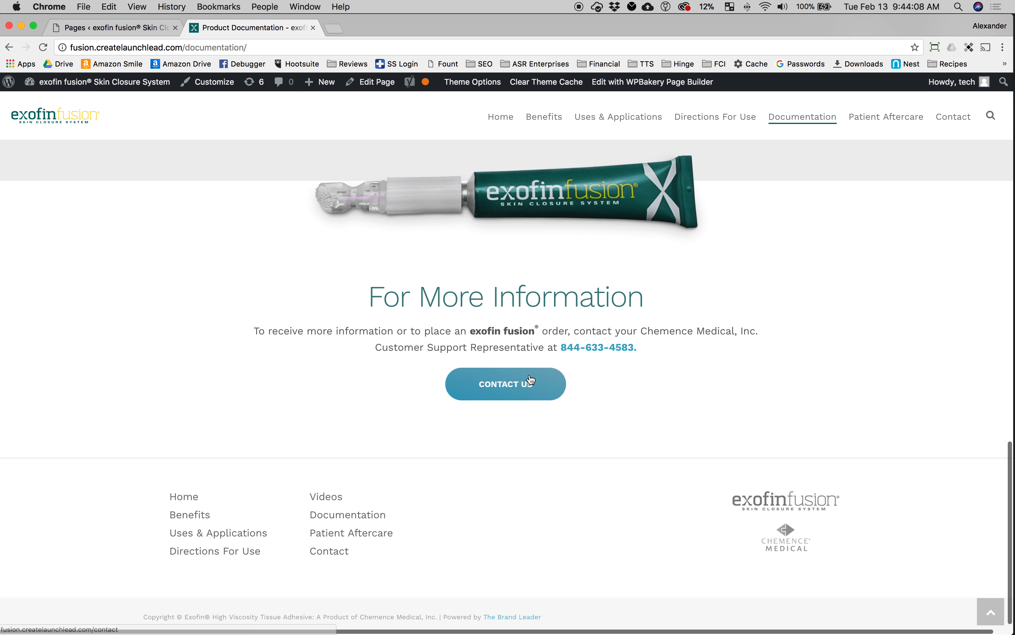
scroll(428, 448, "up", 10)
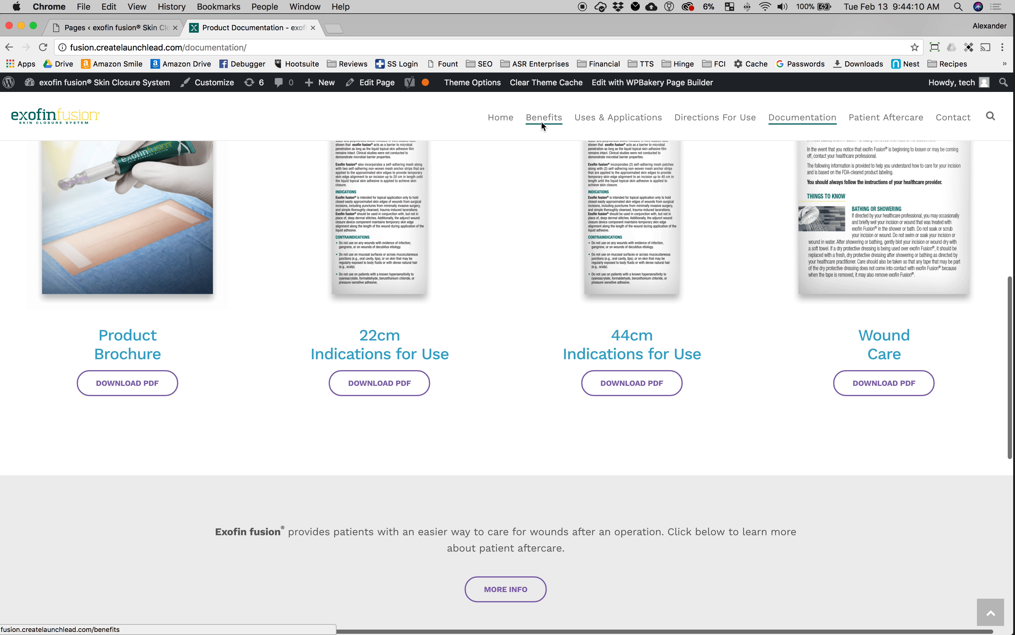
scroll(369, 337, "down", 10)
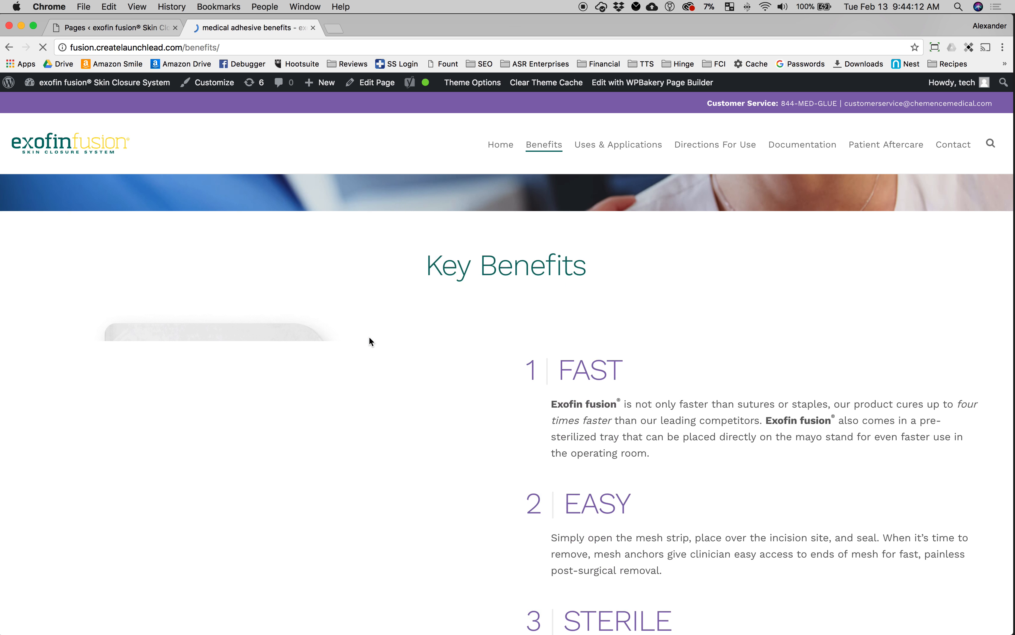
scroll(368, 338, "down", 15)
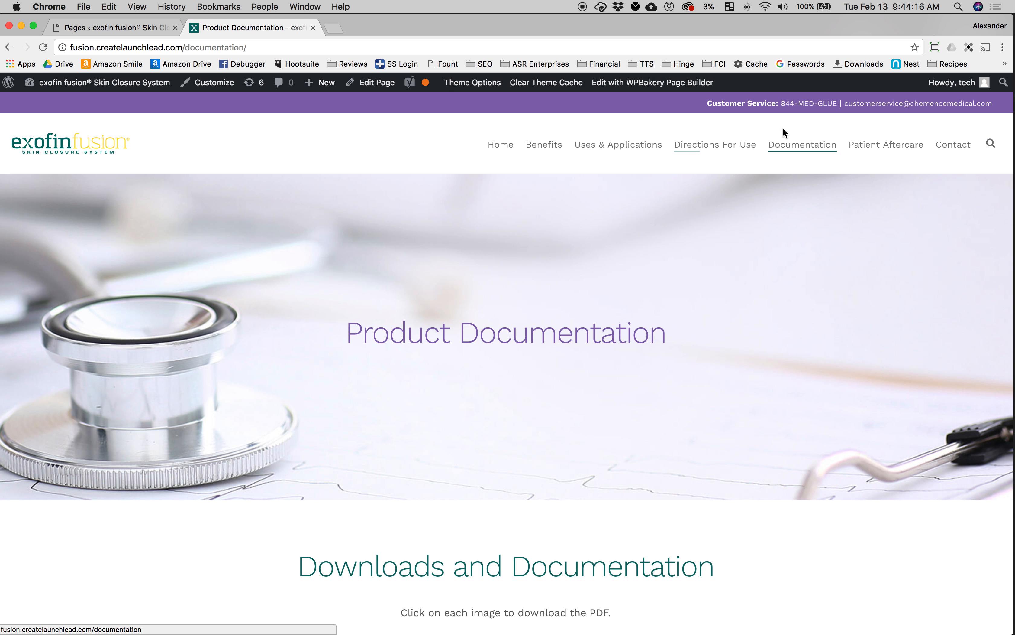
scroll(538, 317, "down", 15)
scroll(538, 318, "up", 15)
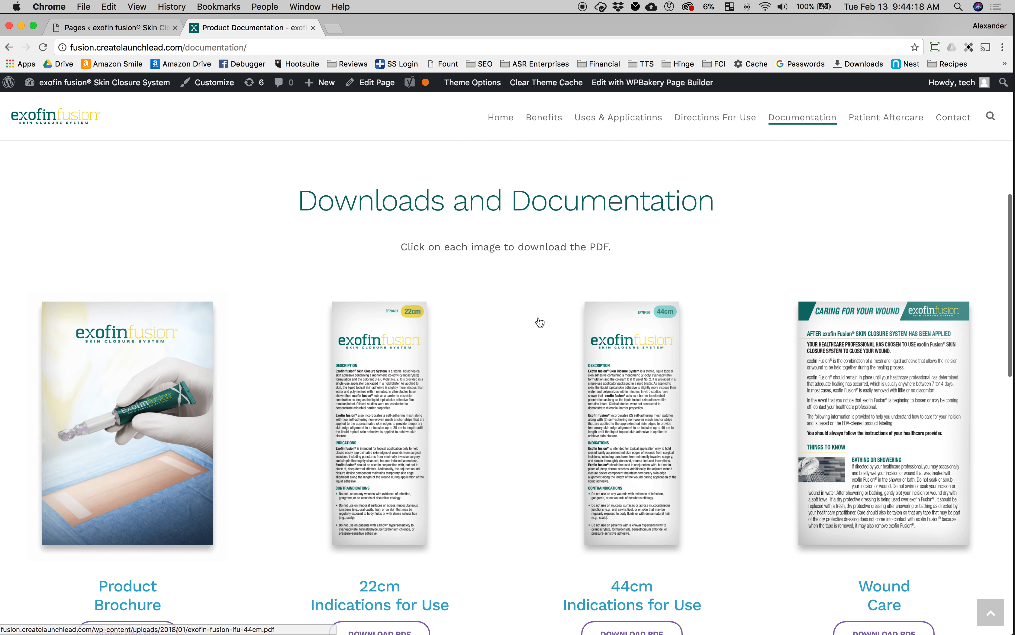
scroll(519, 333, "down", 15)
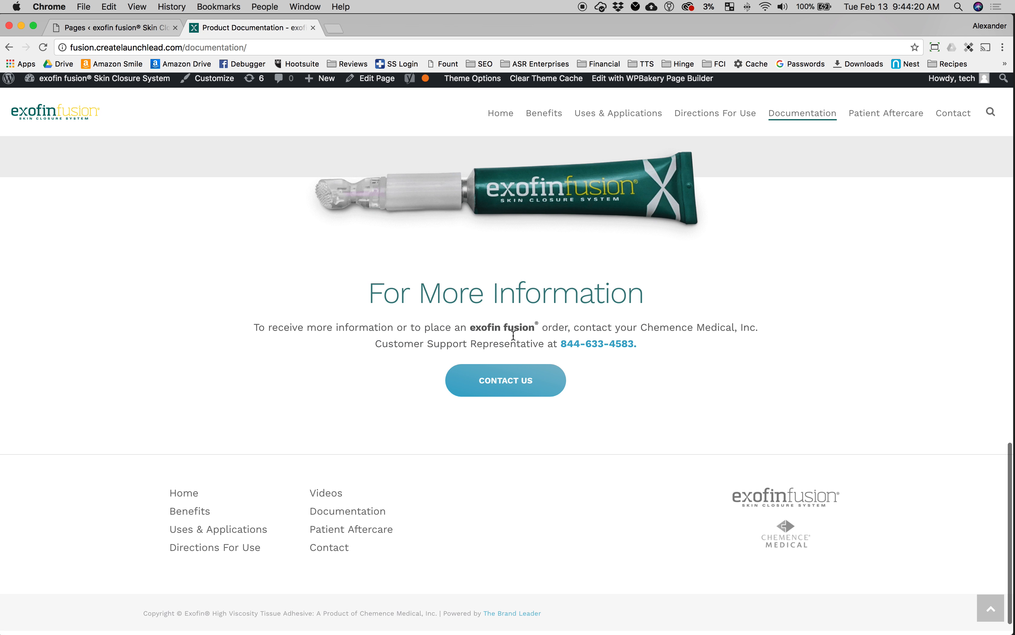
scroll(337, 208, "up", 15)
scroll(337, 208, "up", 5)
Step: Duplicate the Product Documentation page and open the draft copy for editing
left_click(114, 27)
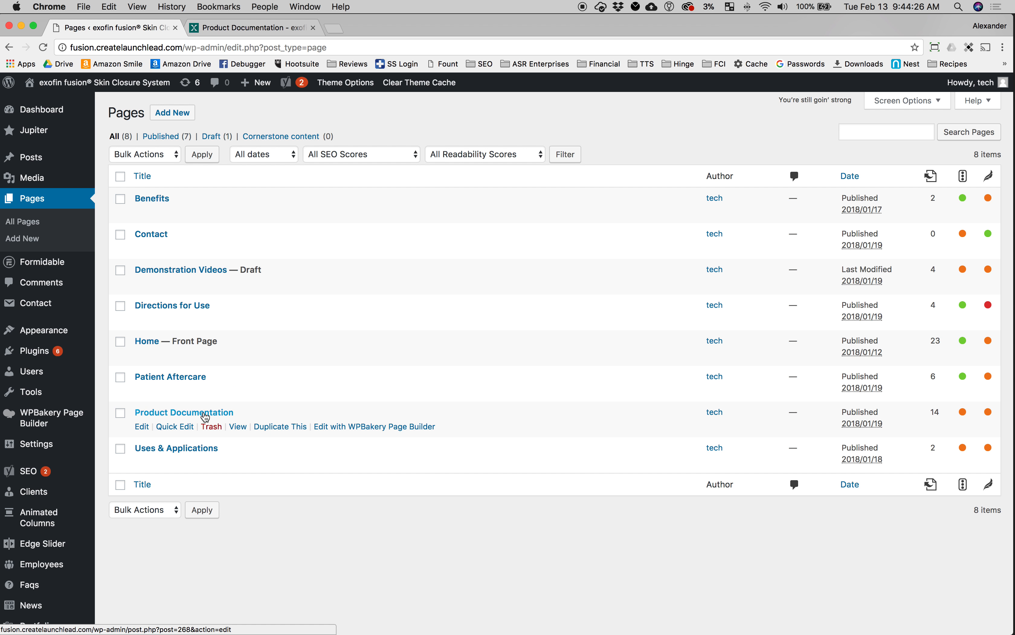
left_click(291, 427)
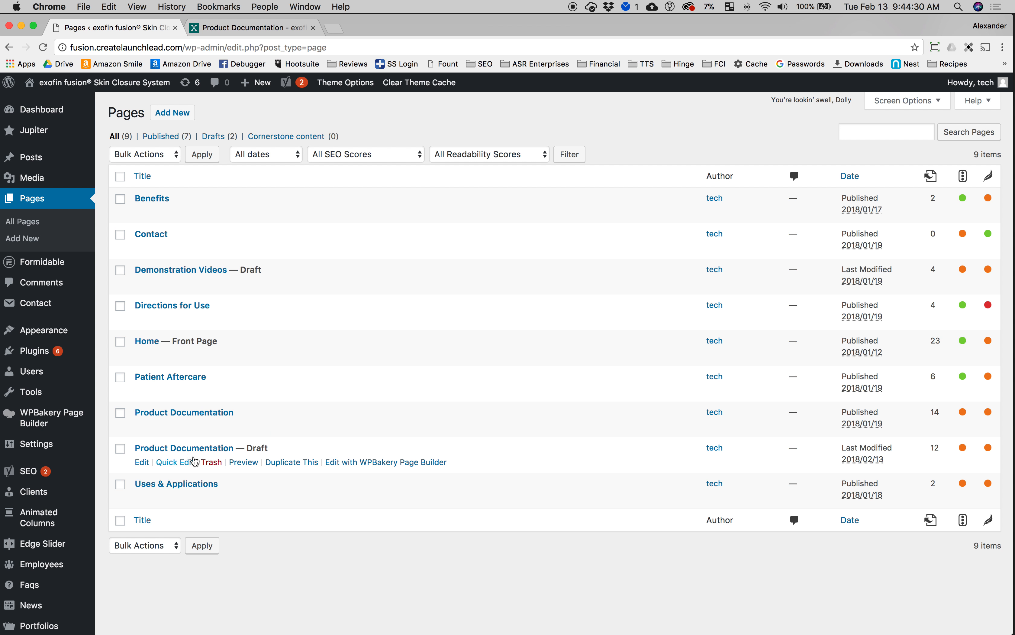
left_click(189, 451)
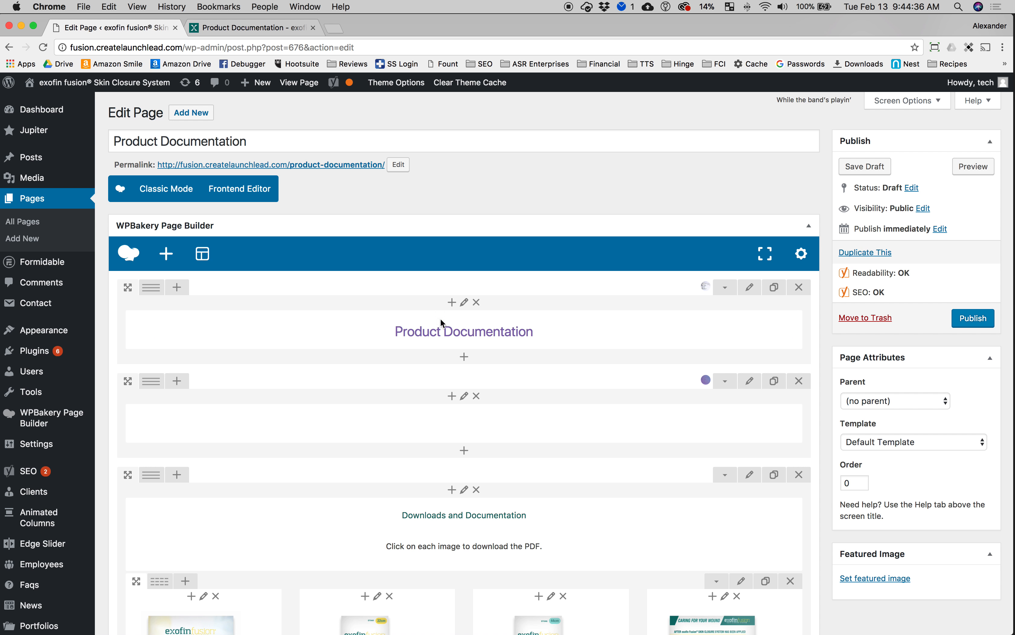
Step: Rename the draft page's title to Other Documentation
scroll(437, 475, "down", 10)
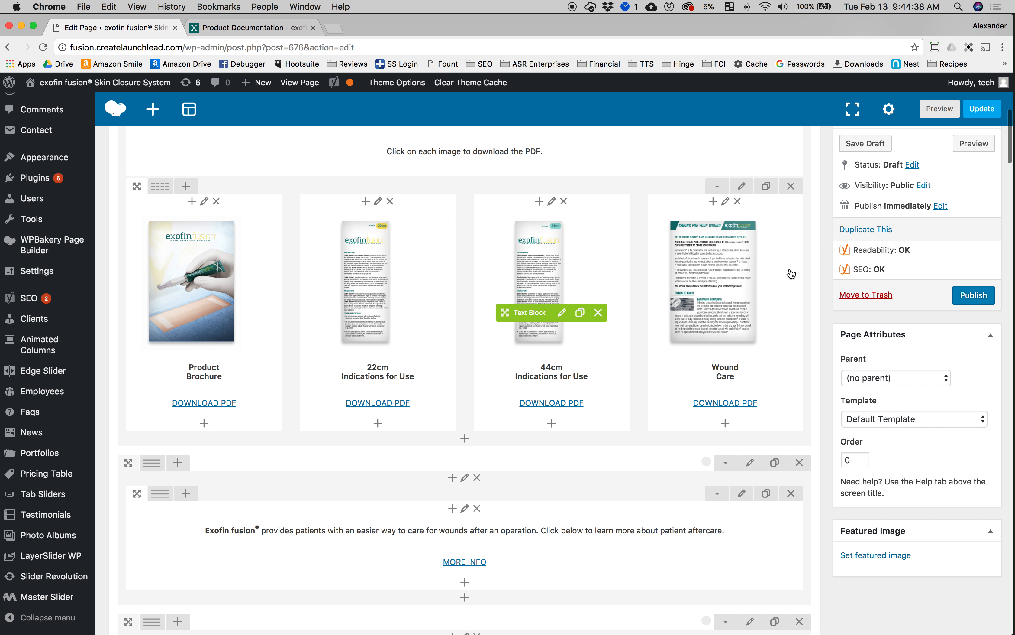
scroll(478, 355, "up", 10)
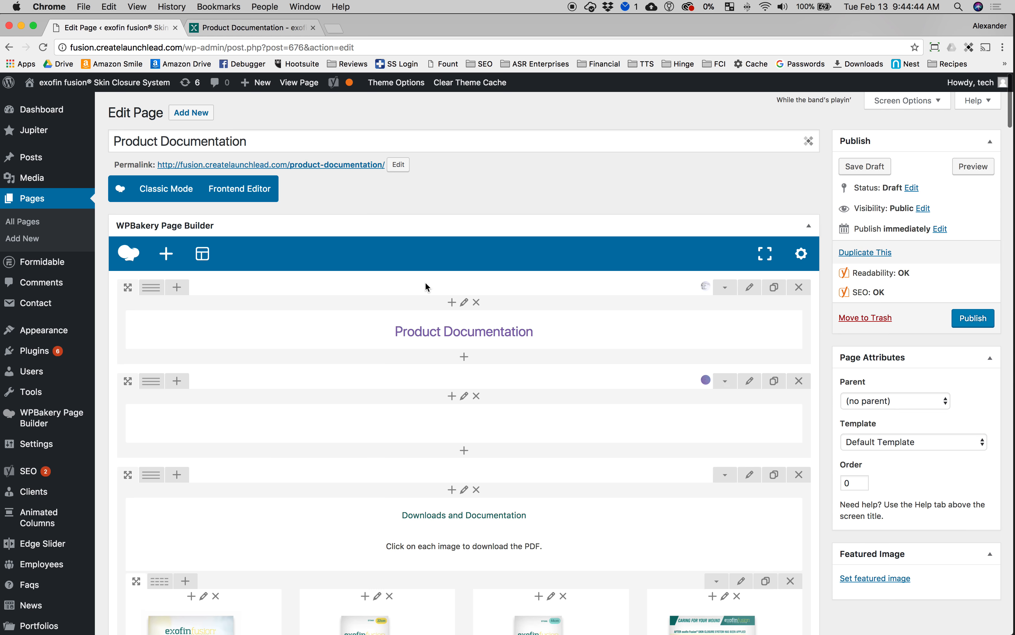
scroll(426, 287, "down", 20)
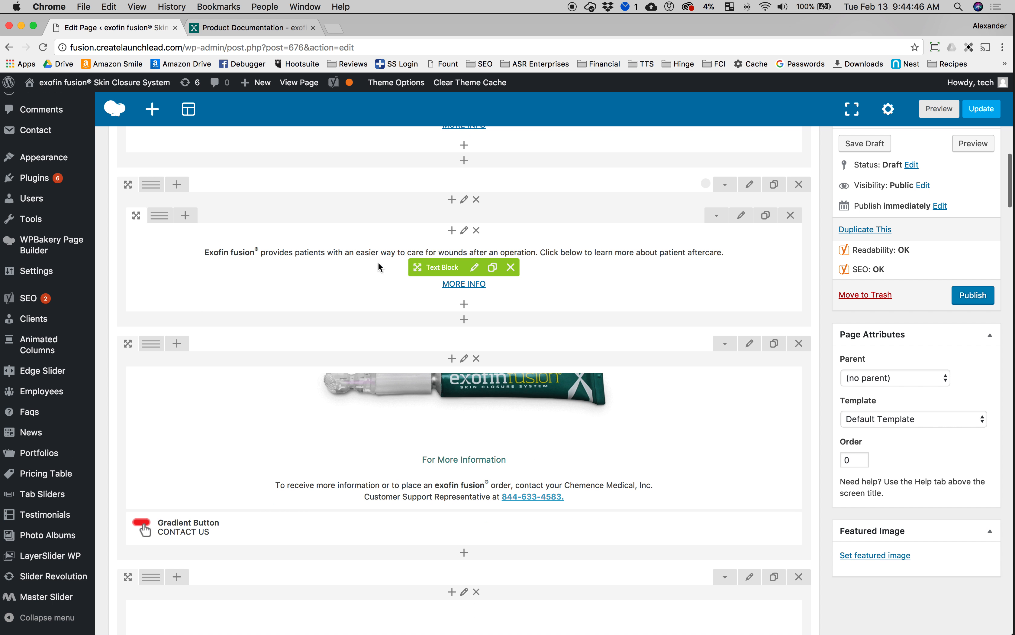
scroll(423, 378, "up", 5)
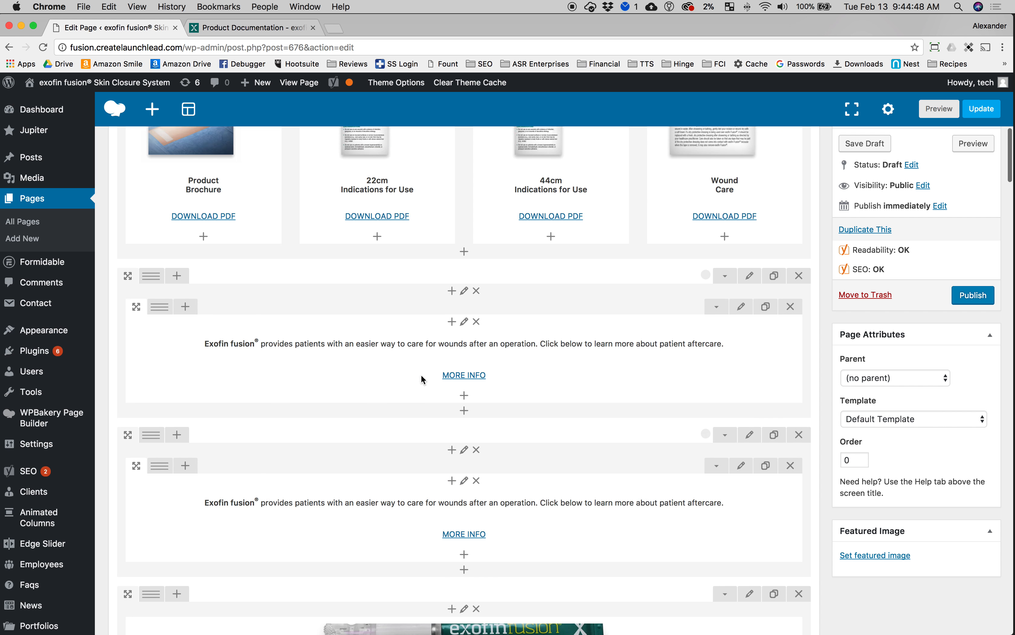
scroll(421, 375, "up", 5)
scroll(428, 370, "up", 8)
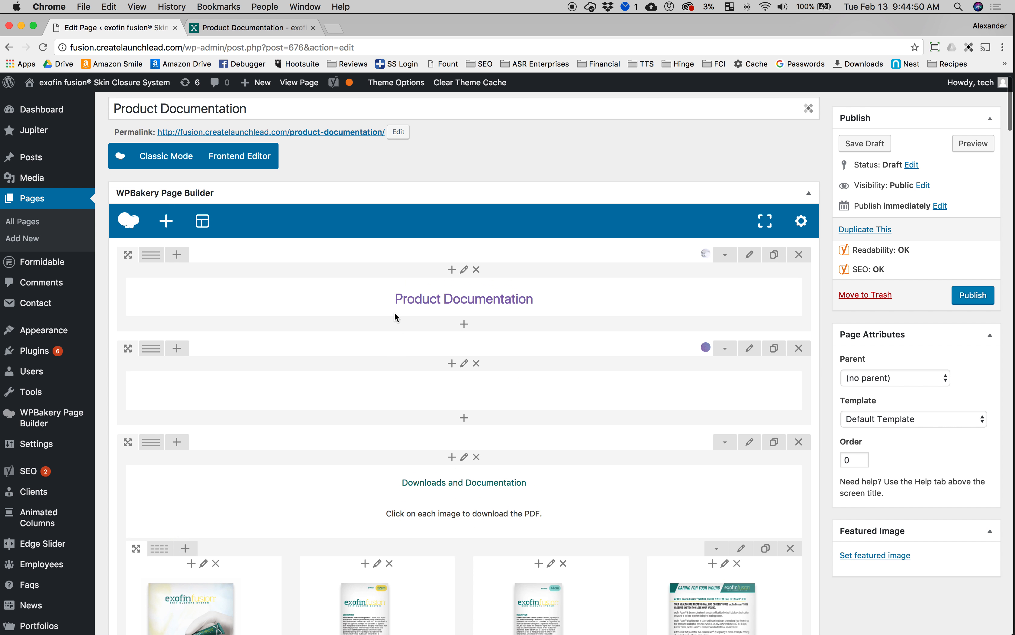
scroll(394, 313, "up", 2)
left_click_drag(252, 142, 80, 130)
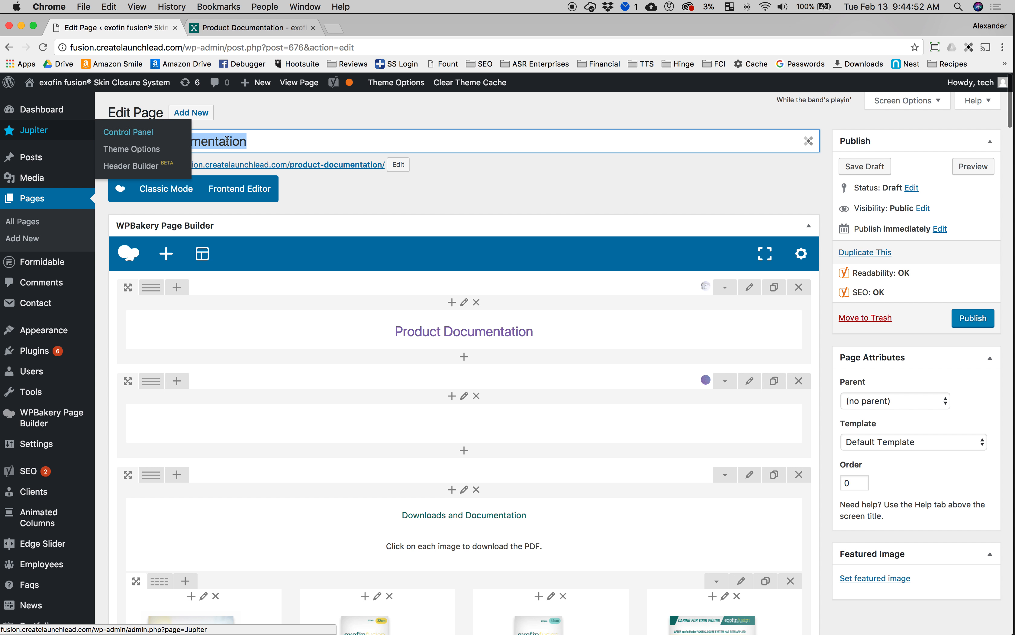
left_click(260, 140)
double_click(157, 141)
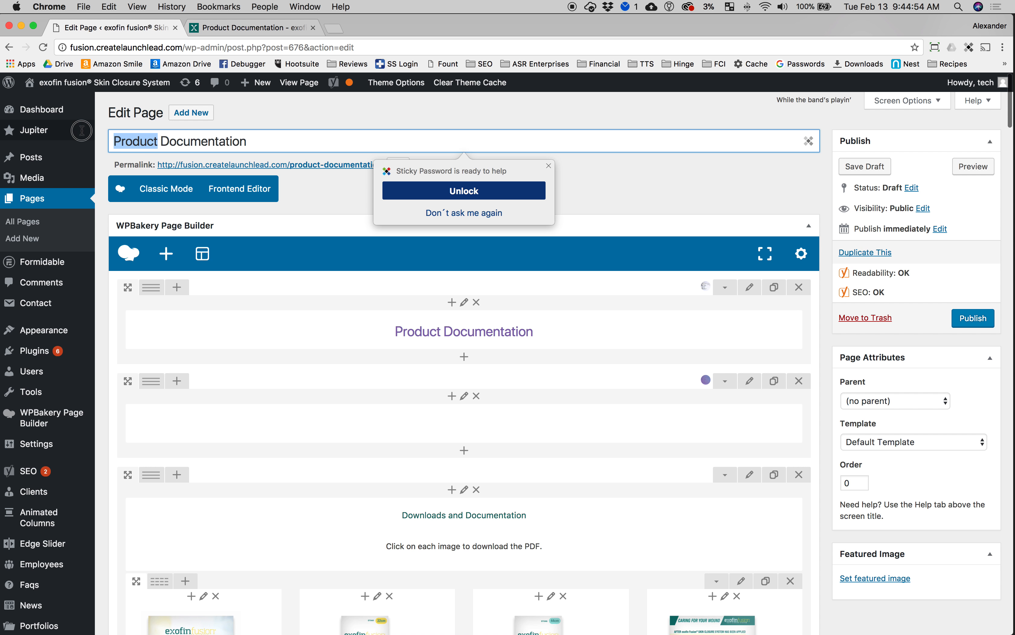
mouse_move(80, 131)
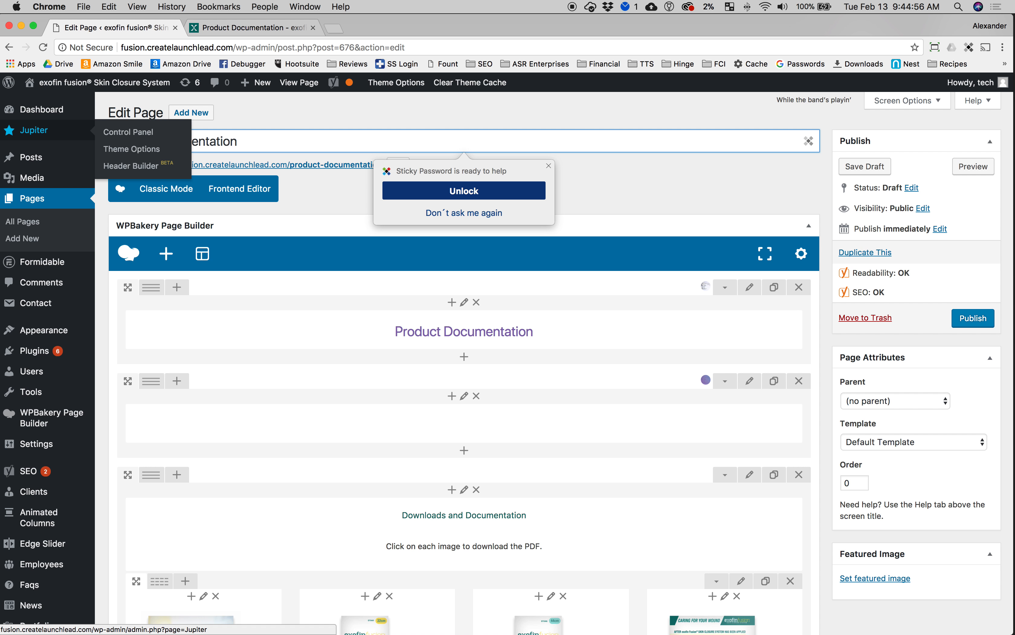
left_click(263, 136)
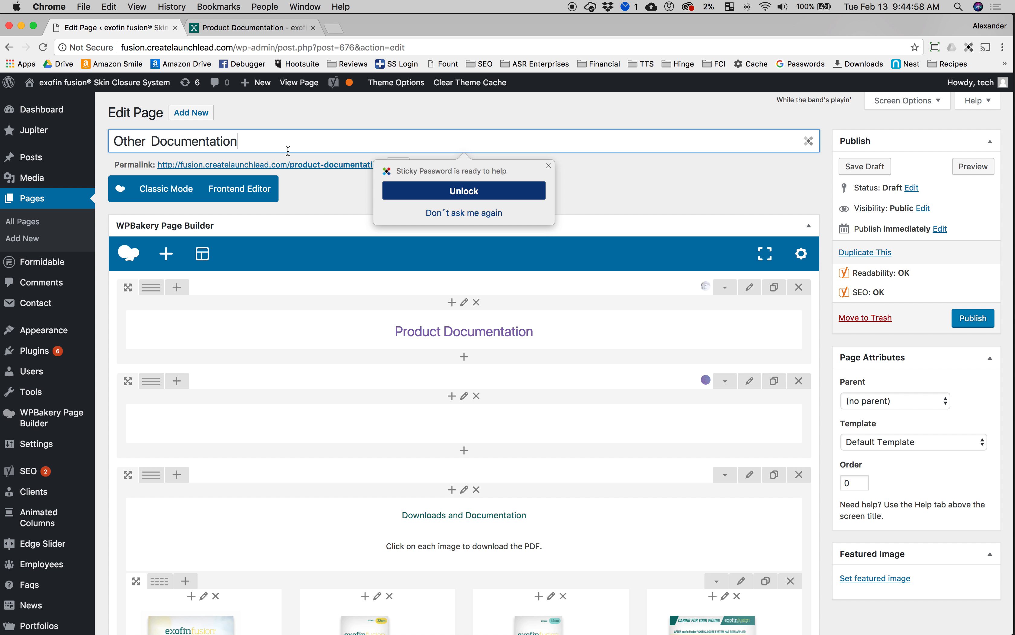
left_click(628, 192)
Step: Change the banner heading text block to read Other Documentation and save it
scroll(571, 399, "down", 4)
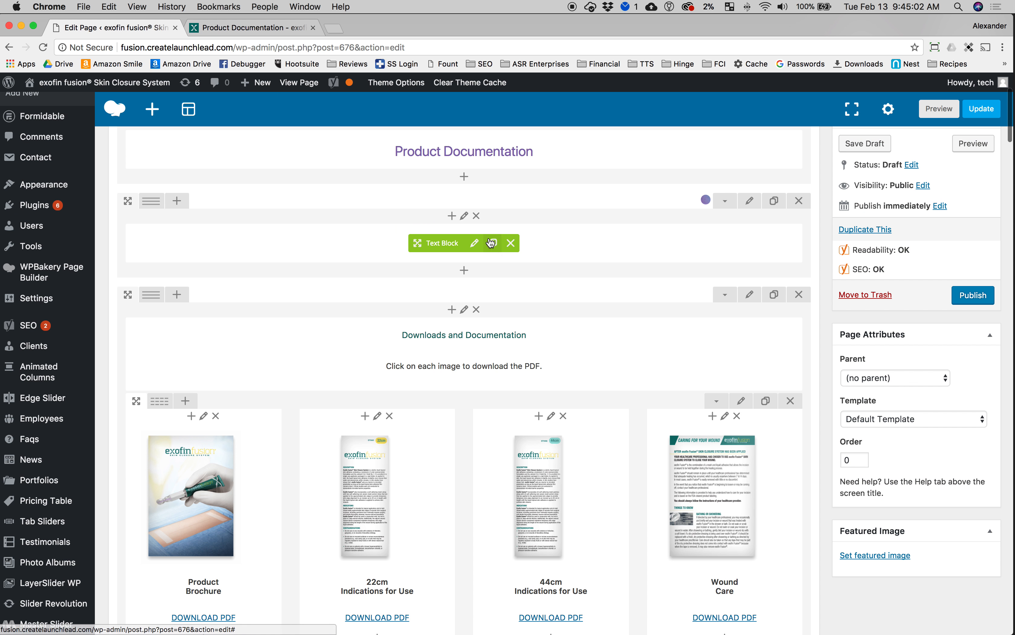
scroll(649, 249, "up", 3)
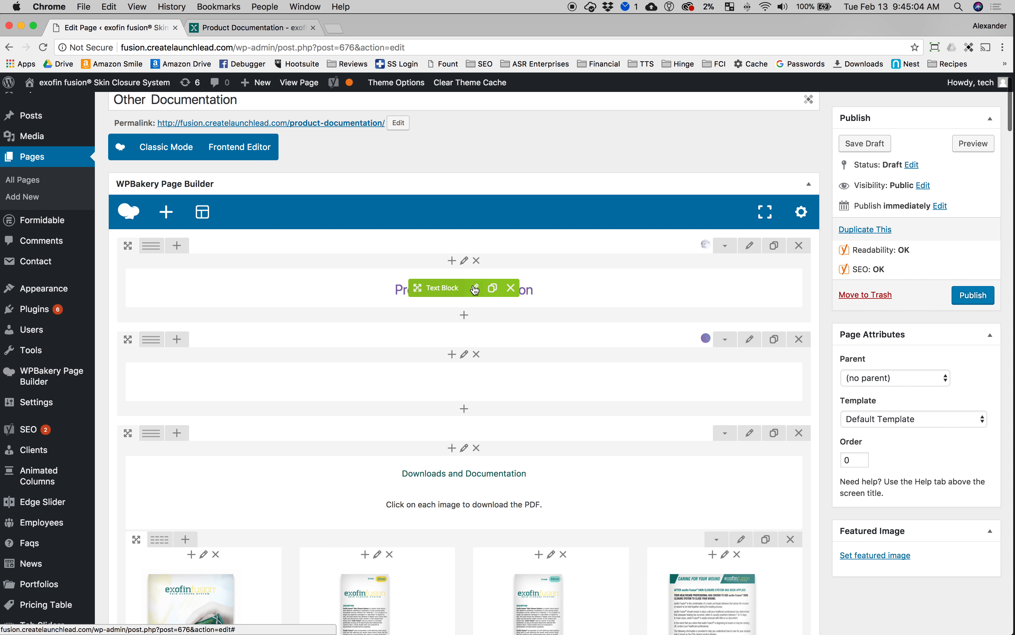
left_click(478, 288)
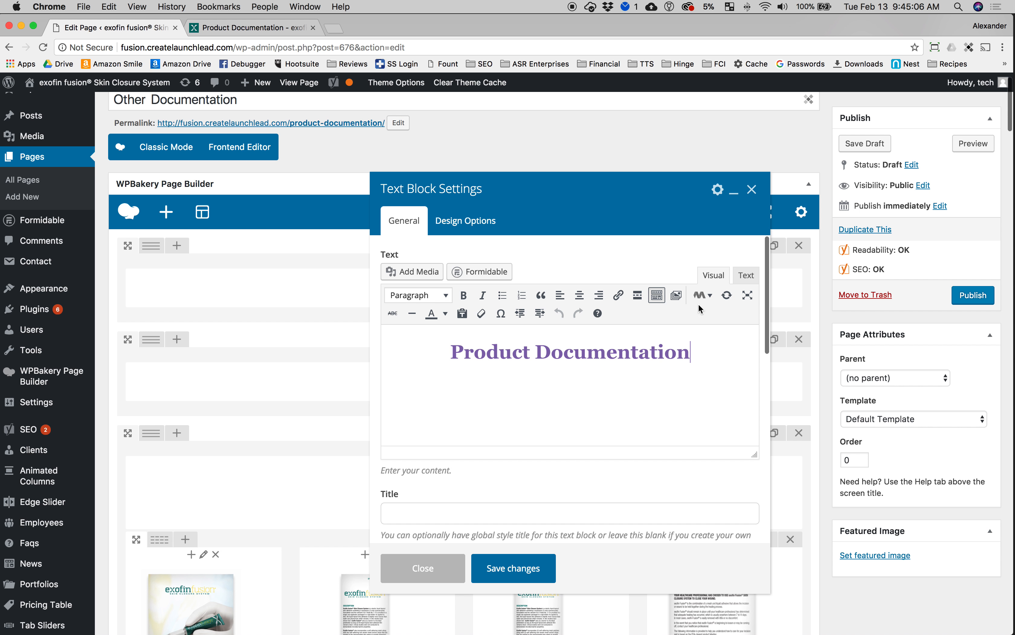
left_click_drag(531, 353, 445, 353)
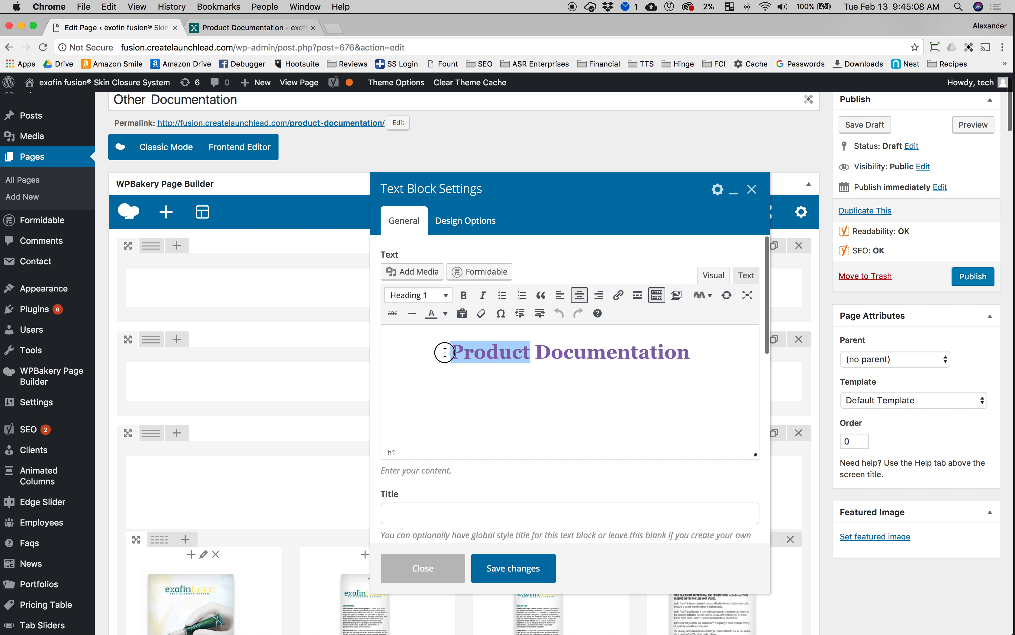
type("Other")
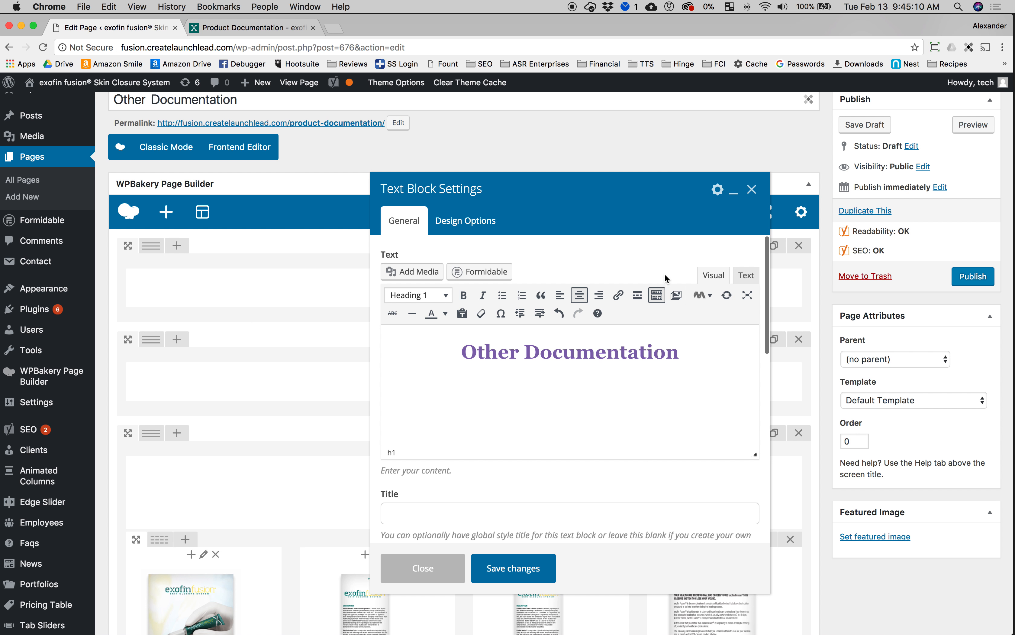
left_click(743, 275)
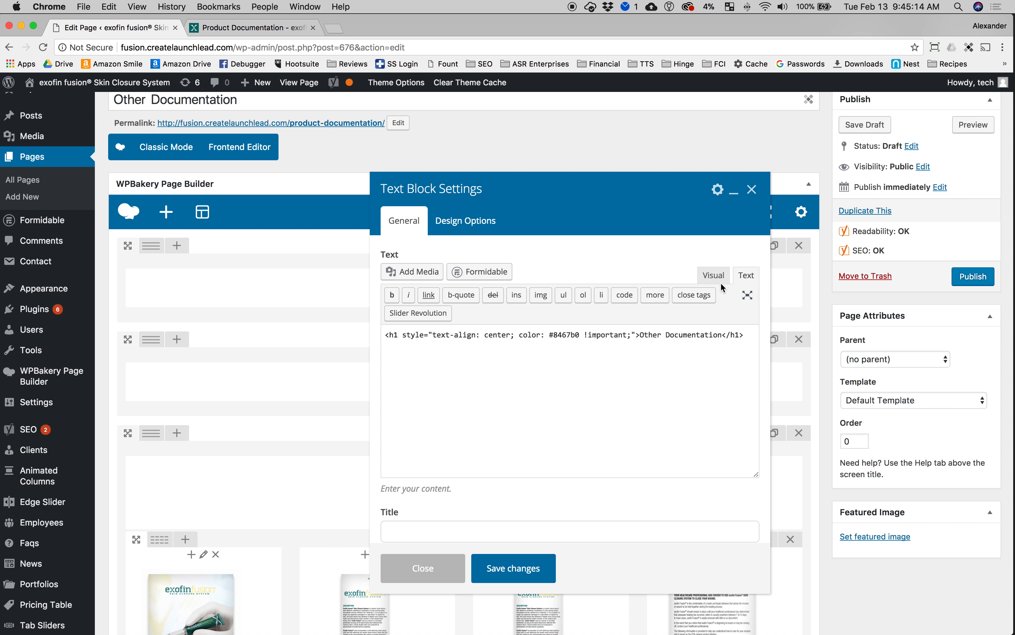
left_click(714, 276)
left_click_drag(519, 353, 470, 354)
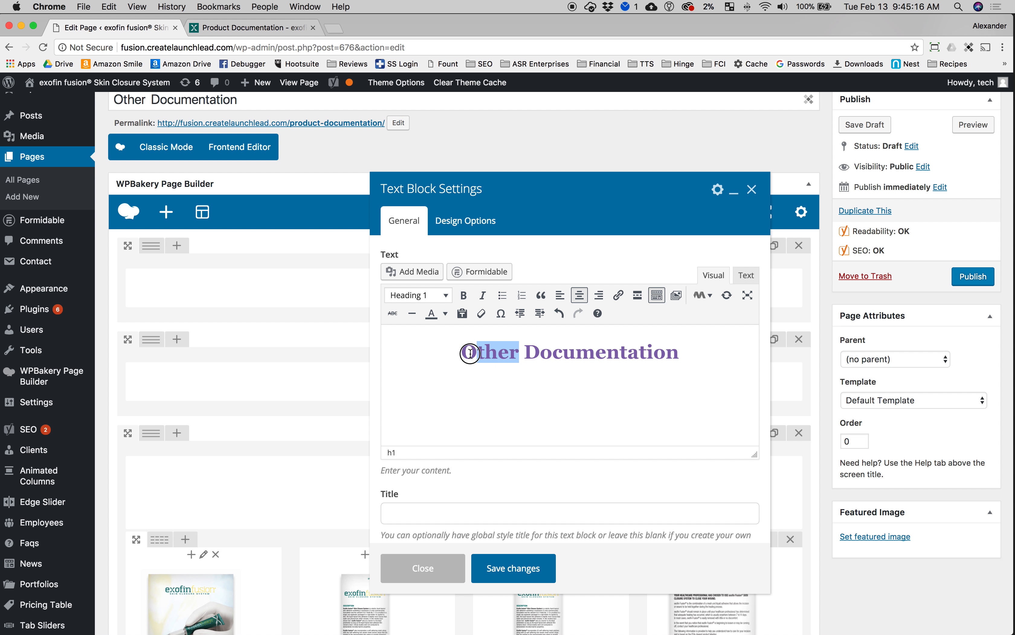
left_click(501, 568)
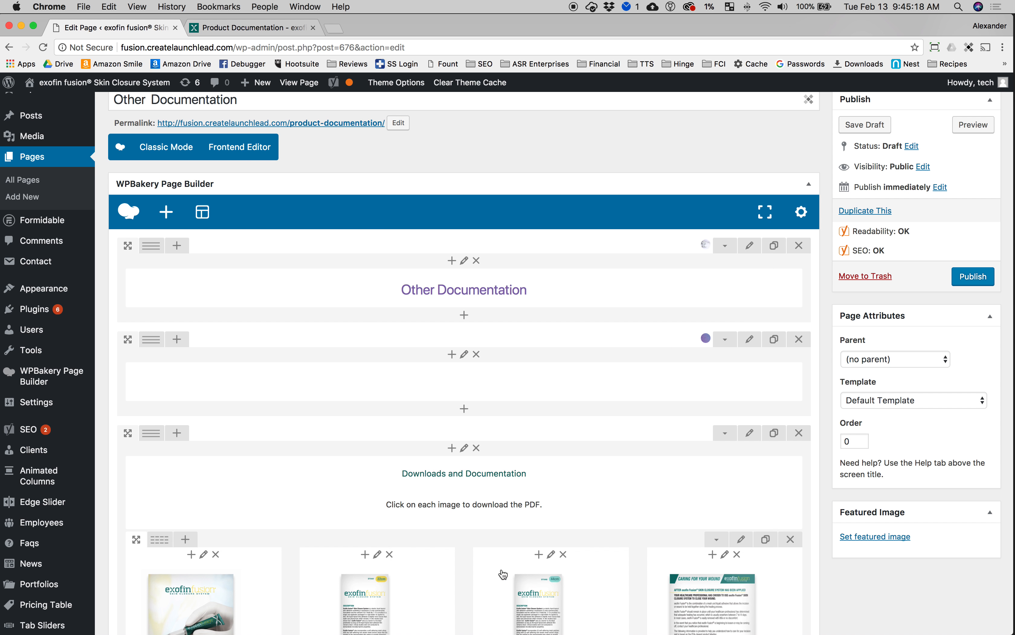
Step: Inspect the second row's text block, viewing its HTML source and design options, then close it
scroll(431, 413, "down", 1)
mouse_move(451, 356)
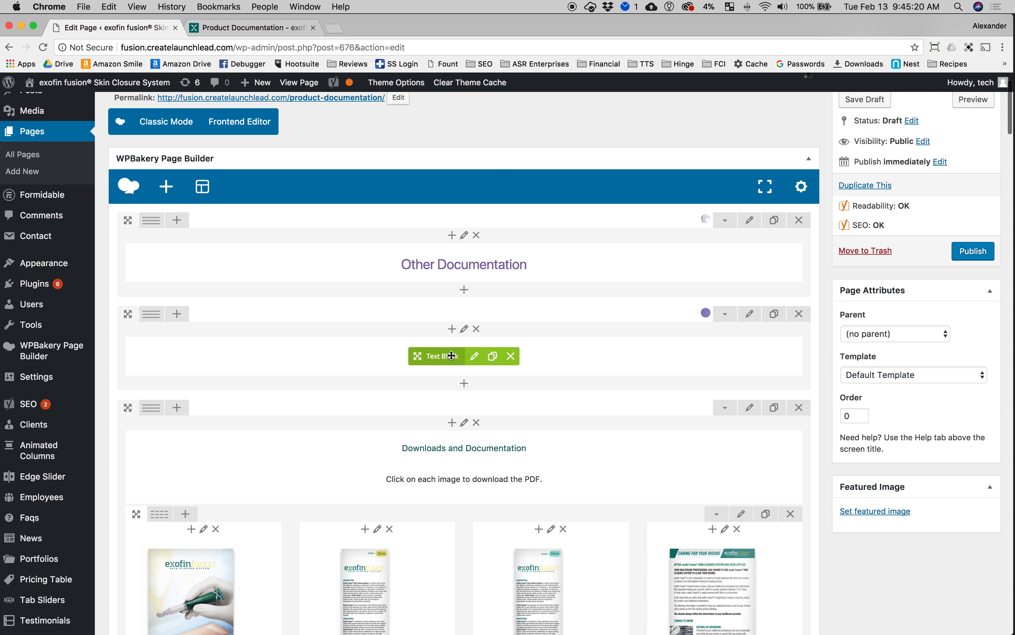
left_click(476, 357)
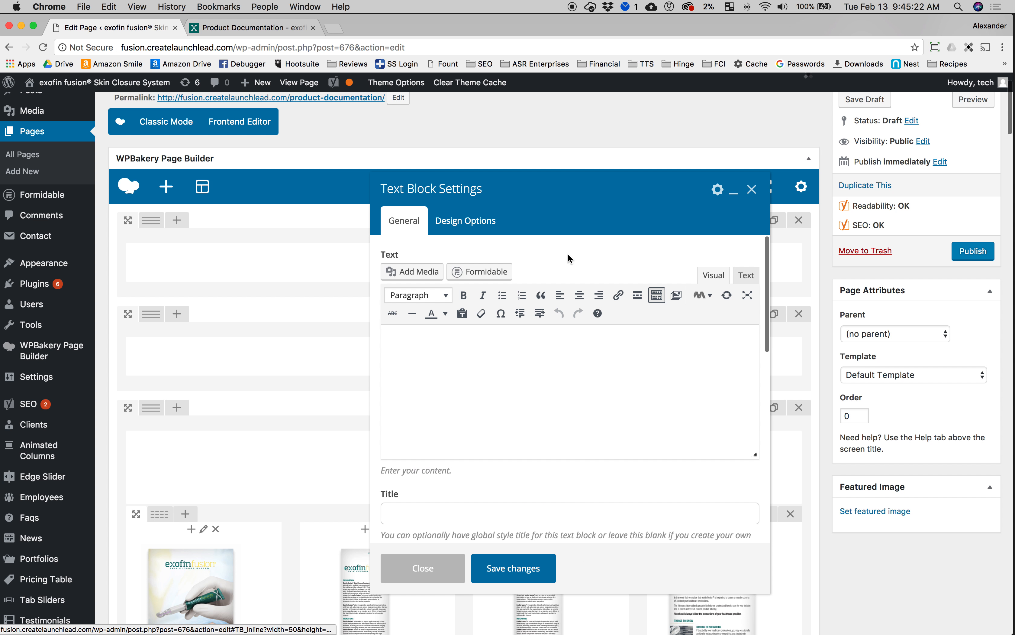
left_click(747, 276)
left_click_drag(660, 335, 730, 335)
left_click(690, 335)
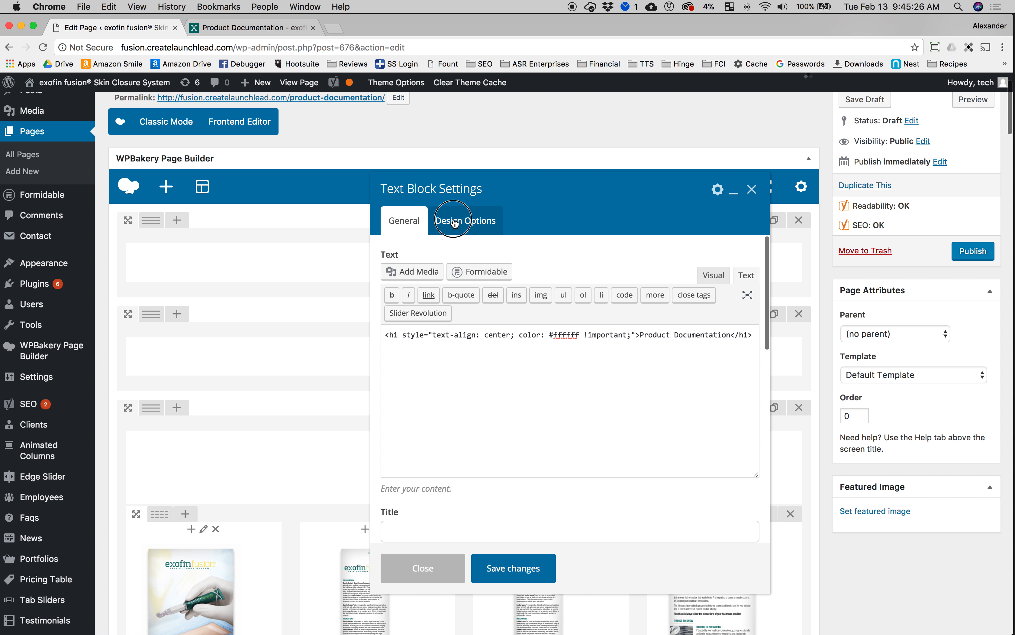
left_click(464, 221)
left_click(752, 190)
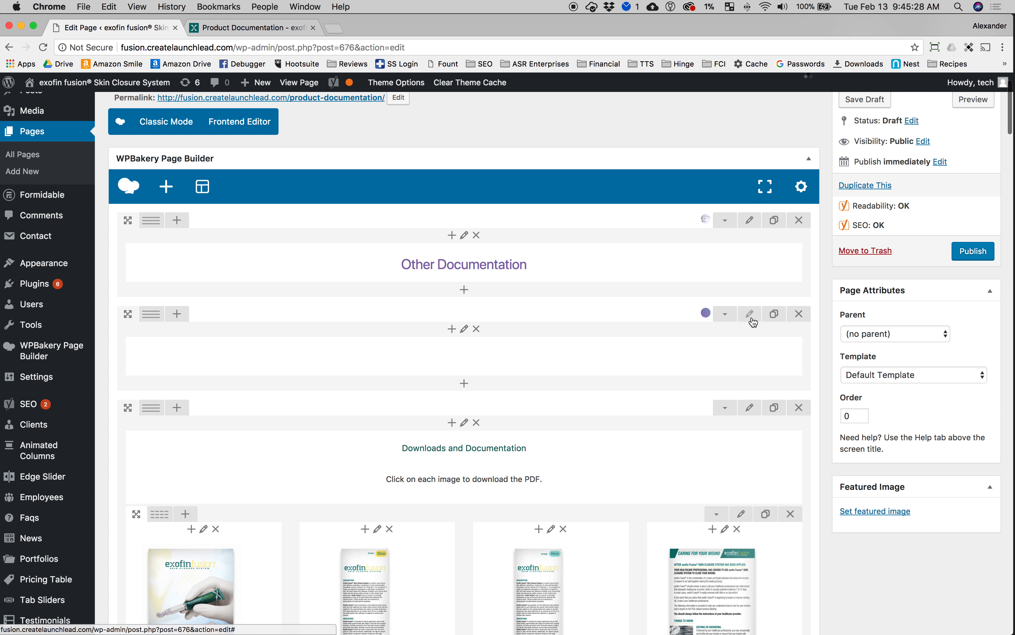
Step: Inspect the second row's settings, including its device visibility options, then close them
left_click(752, 316)
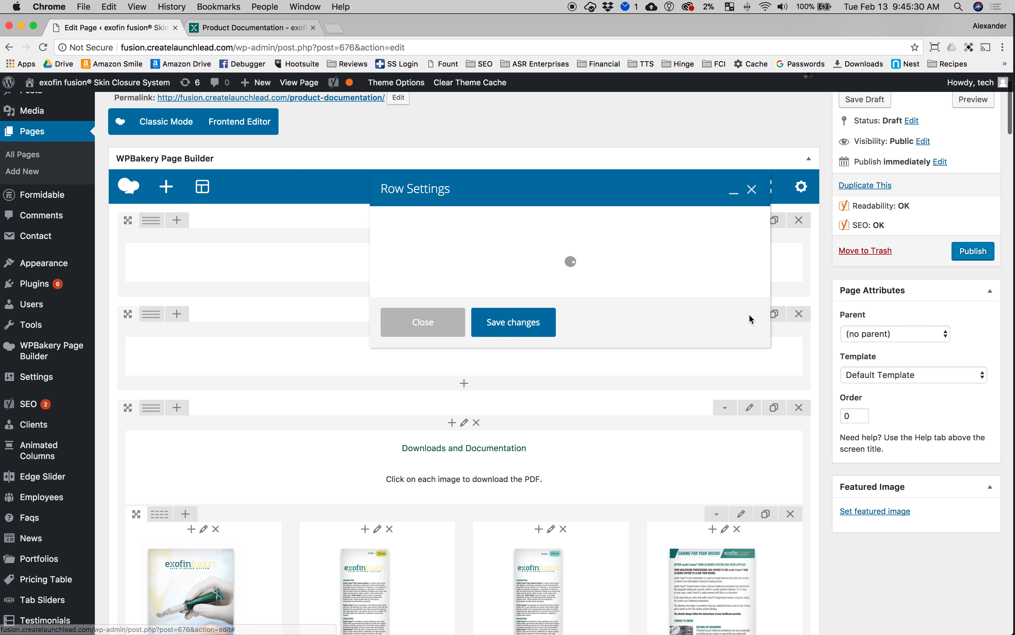
scroll(480, 364, "down", 5)
scroll(479, 360, "down", 8)
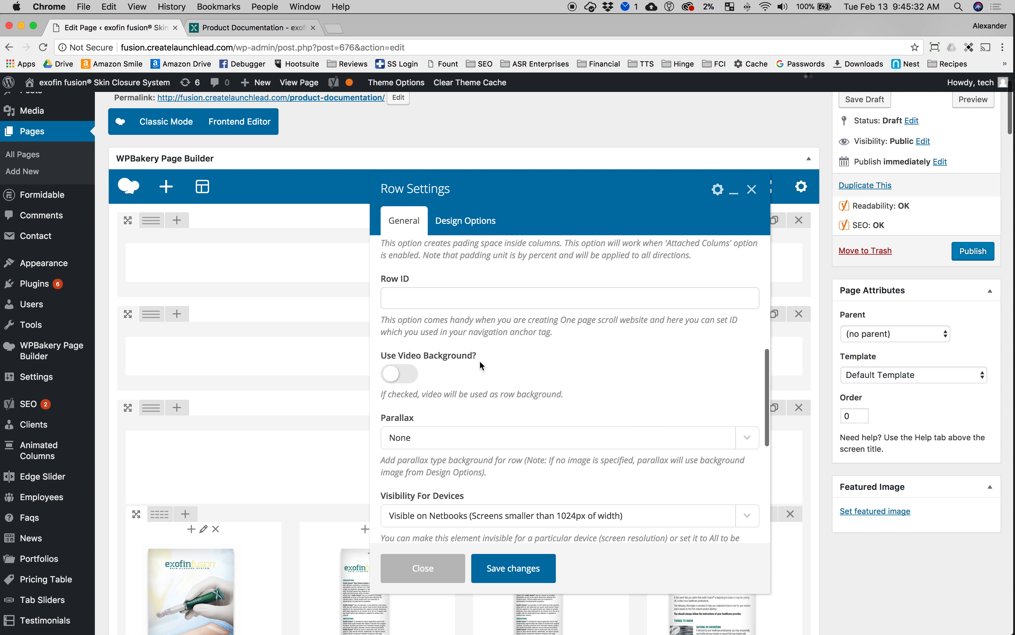
left_click(441, 349)
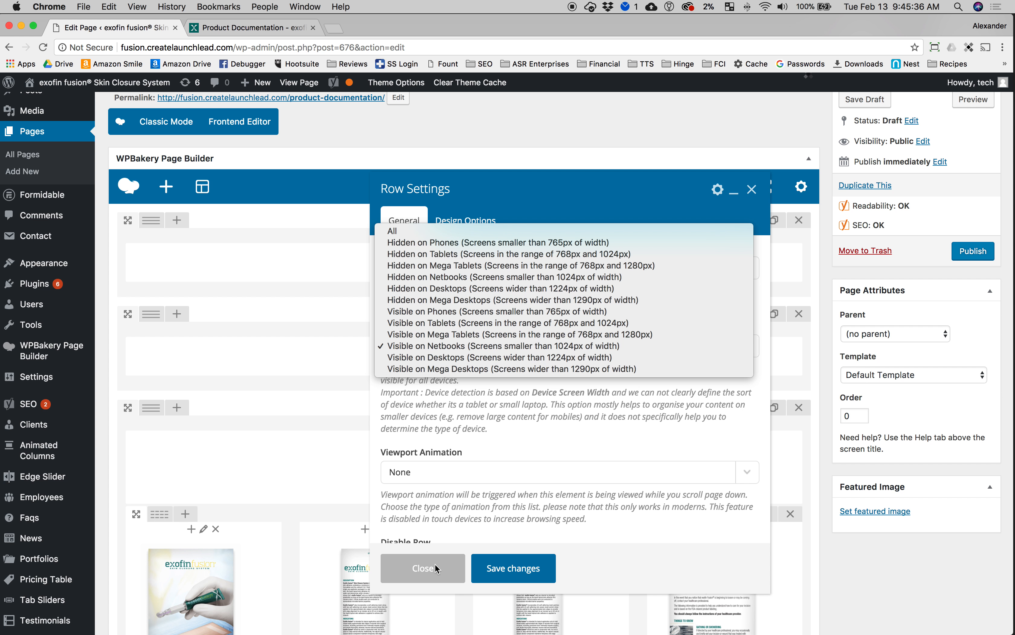
left_click(424, 568)
left_click(424, 567)
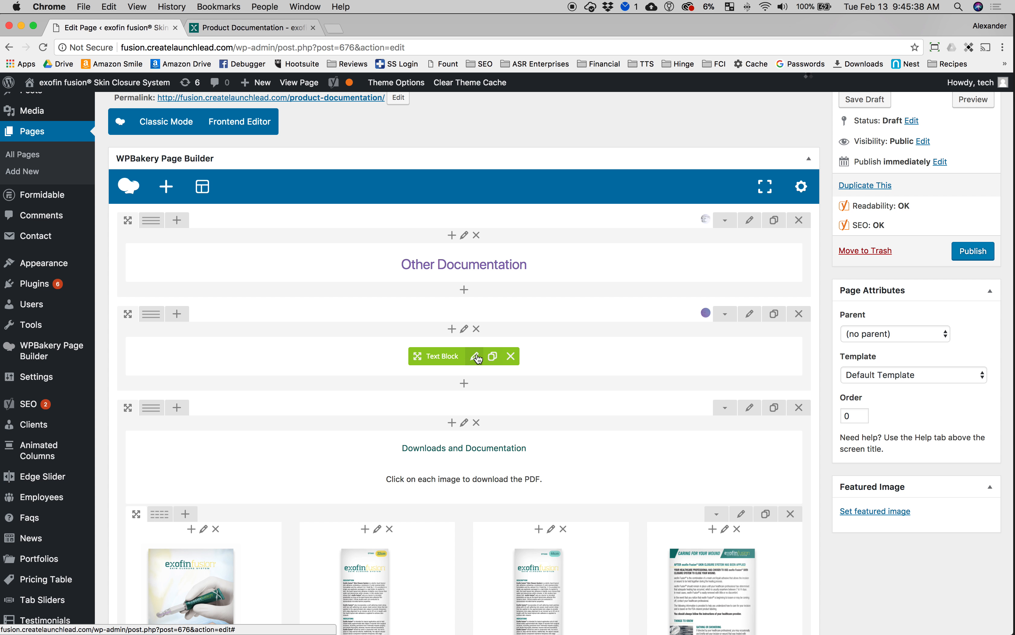
Step: Edit the second row's text block HTML so its heading reads Other Documentation, and save the change
left_click(476, 357)
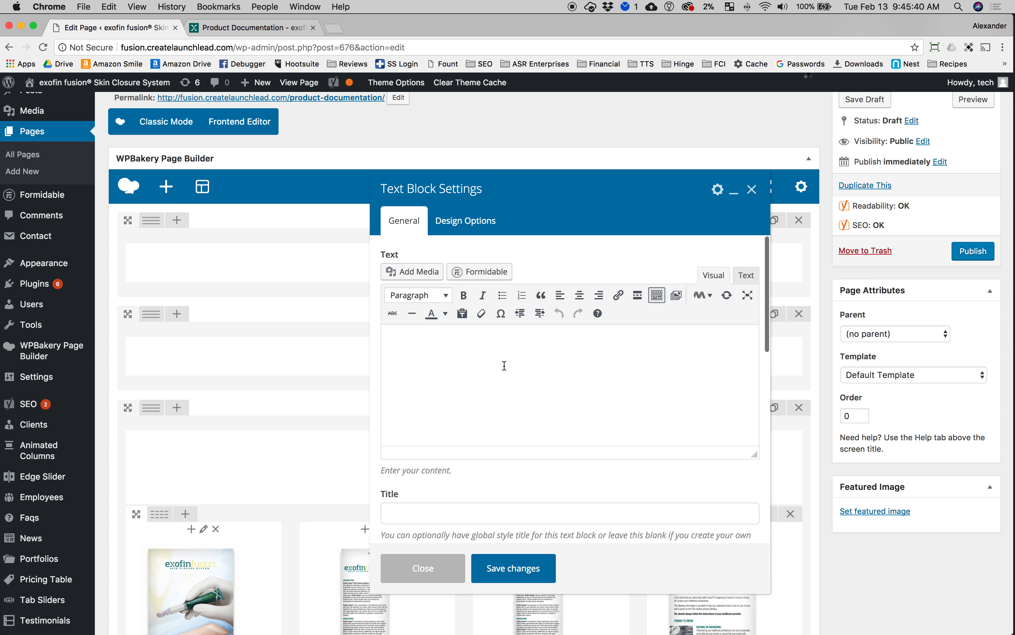
left_click(745, 277)
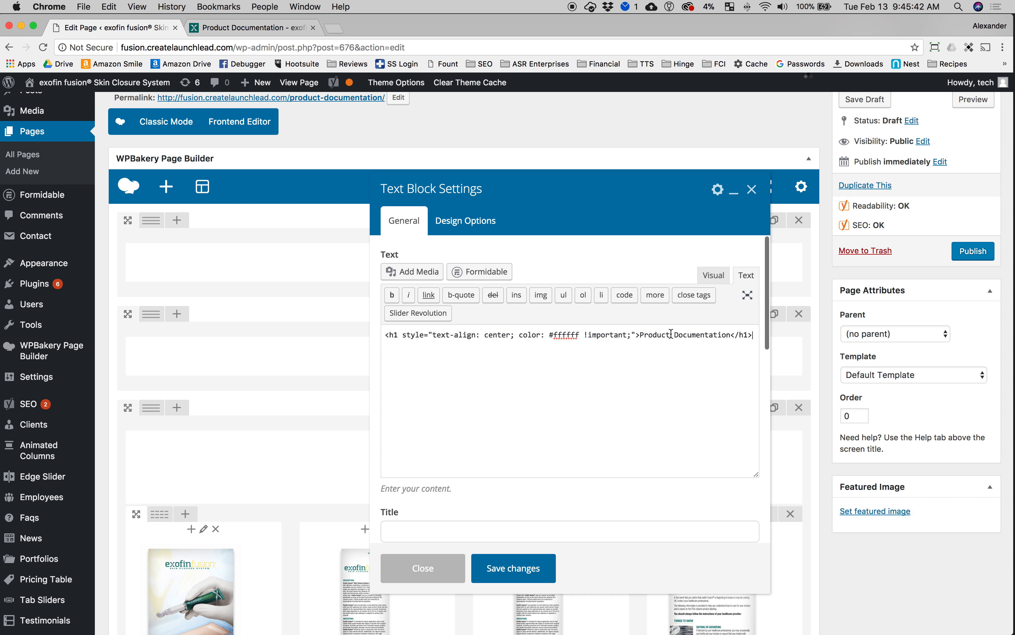
type("her")
scroll(651, 340, "down", 3)
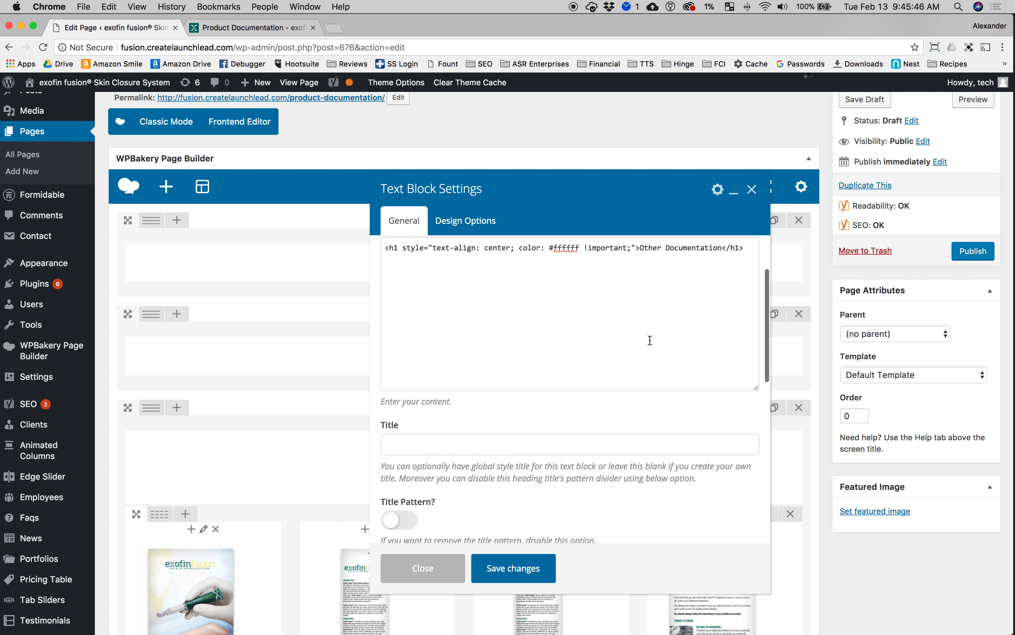
scroll(566, 503, "up", 5)
left_click(517, 568)
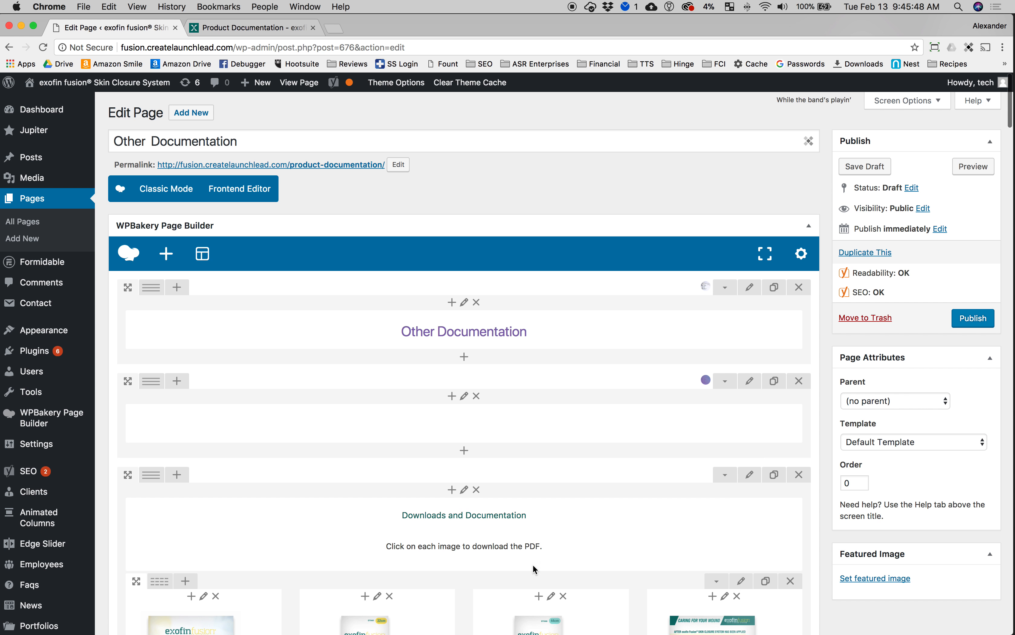
Step: Publish the Other Documentation page and open the live page
left_click(972, 319)
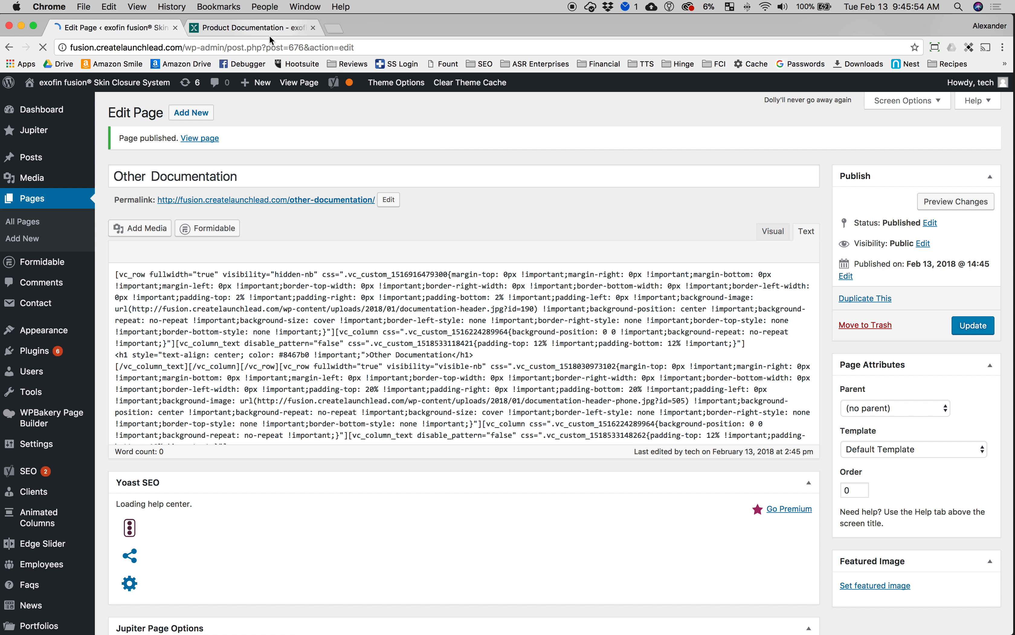
left_click(199, 139)
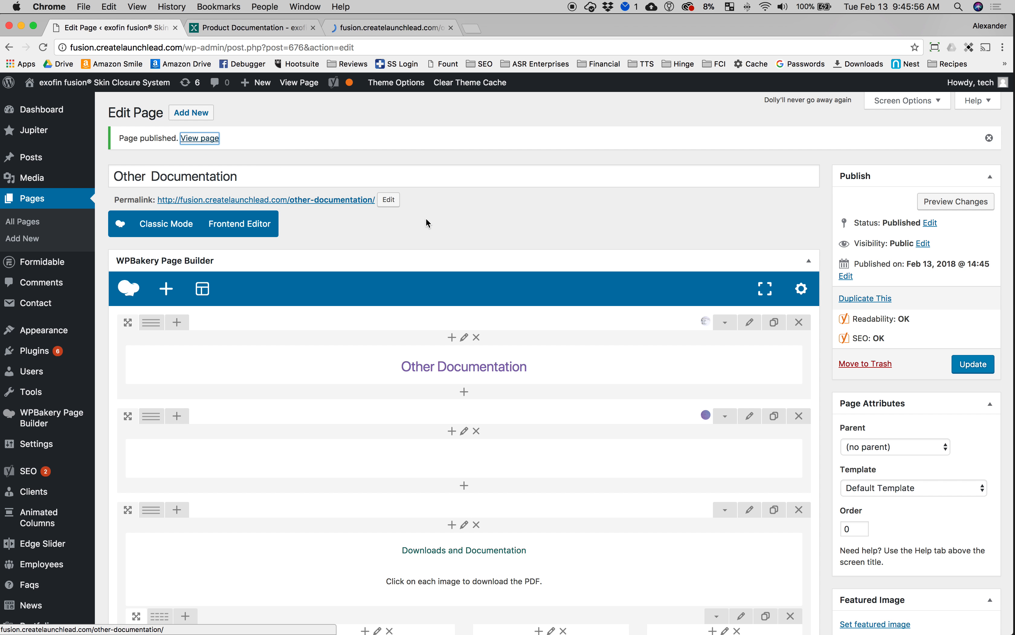
Step: Compare the live Other Documentation page with the Product Documentation page, then return to the page editor
left_click(399, 27)
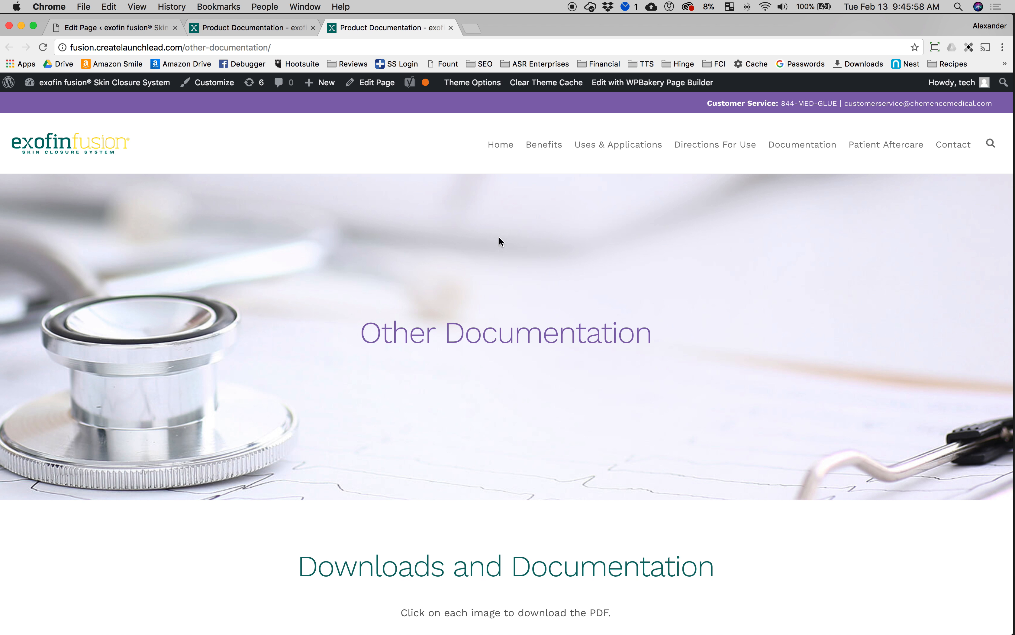
left_click_drag(1012, 298, 921, 369)
double_click(627, 23)
left_click(236, 27)
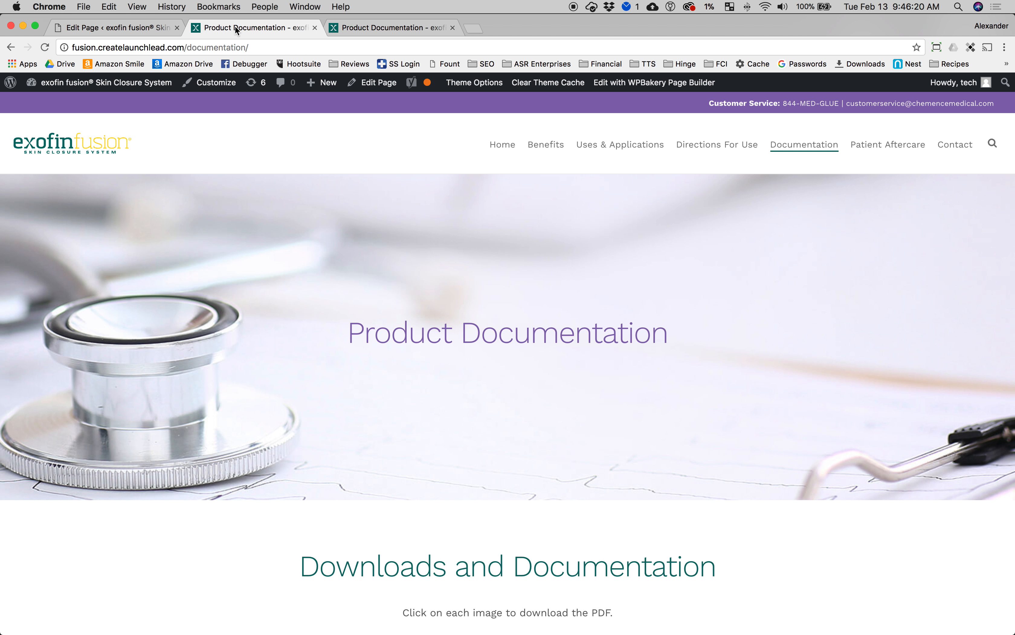
left_click(365, 26)
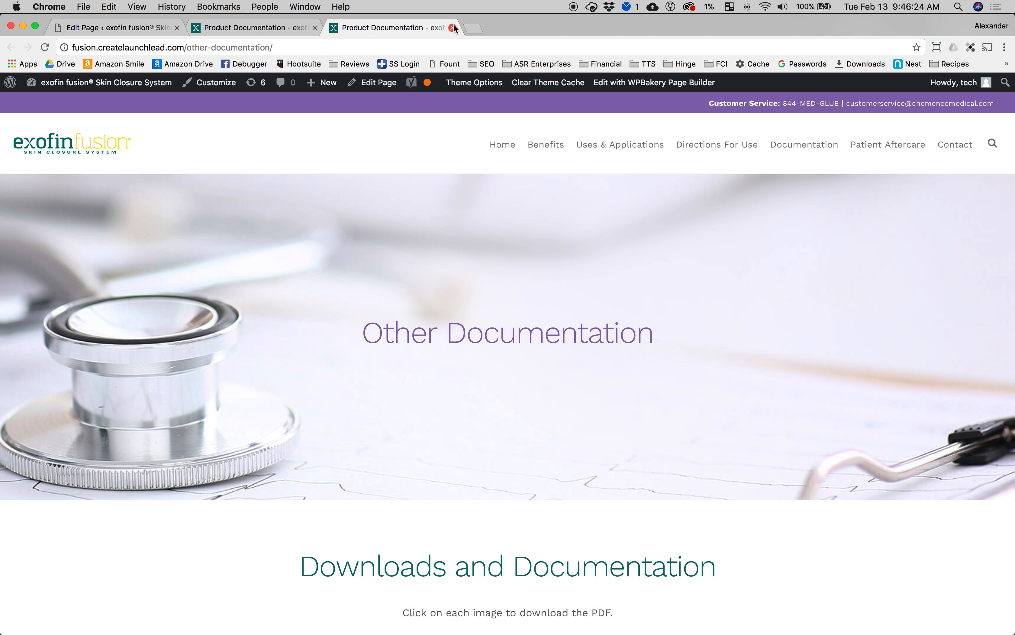
left_click(91, 28)
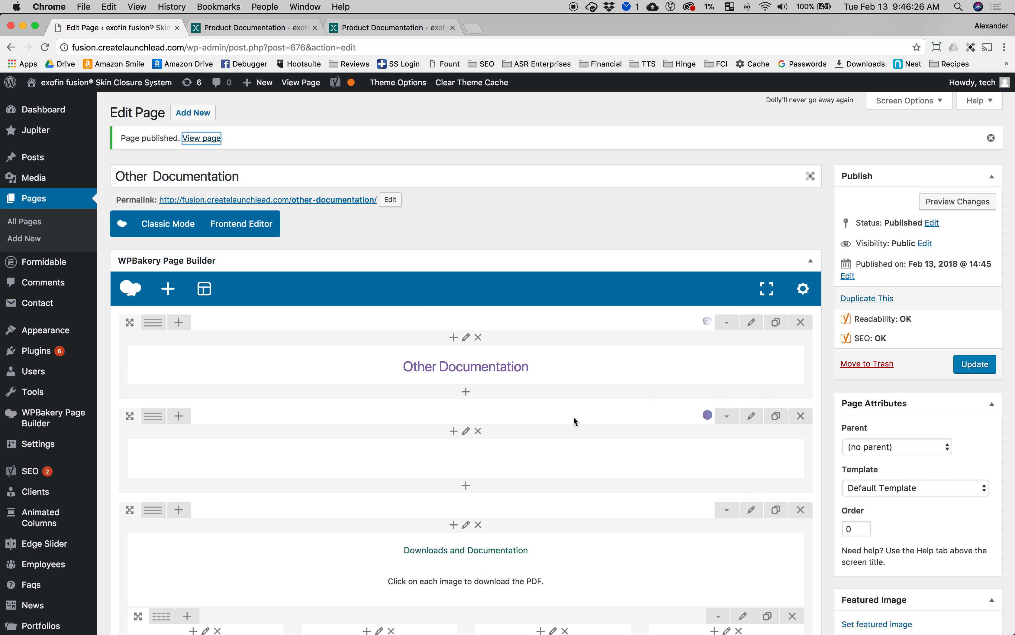
Step: Examine the Product Brochure text block's HTML source and image in its settings
scroll(574, 420, "down", 3)
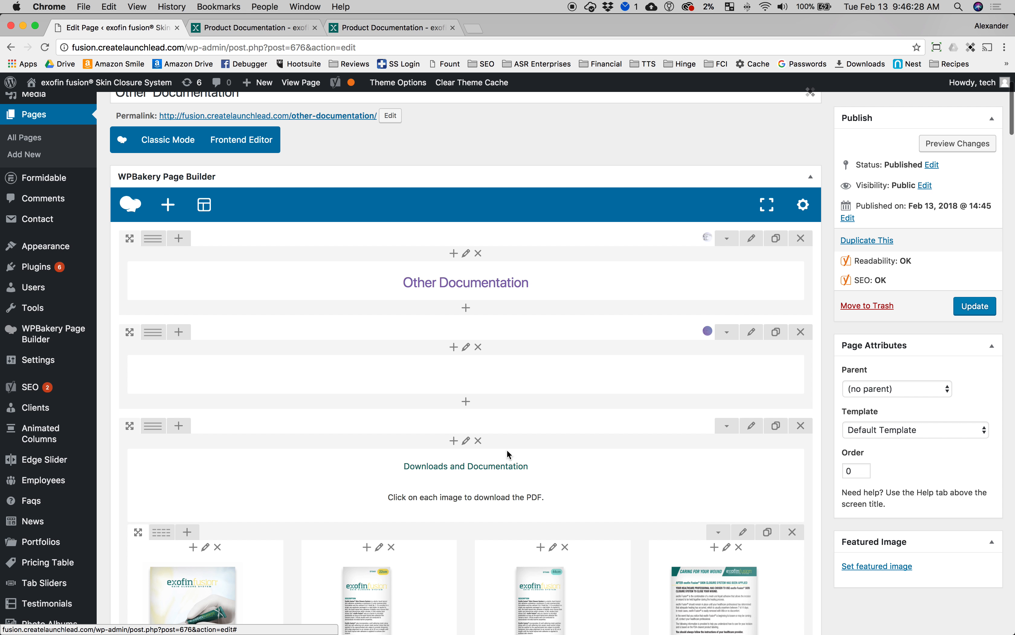
scroll(510, 450, "down", 6)
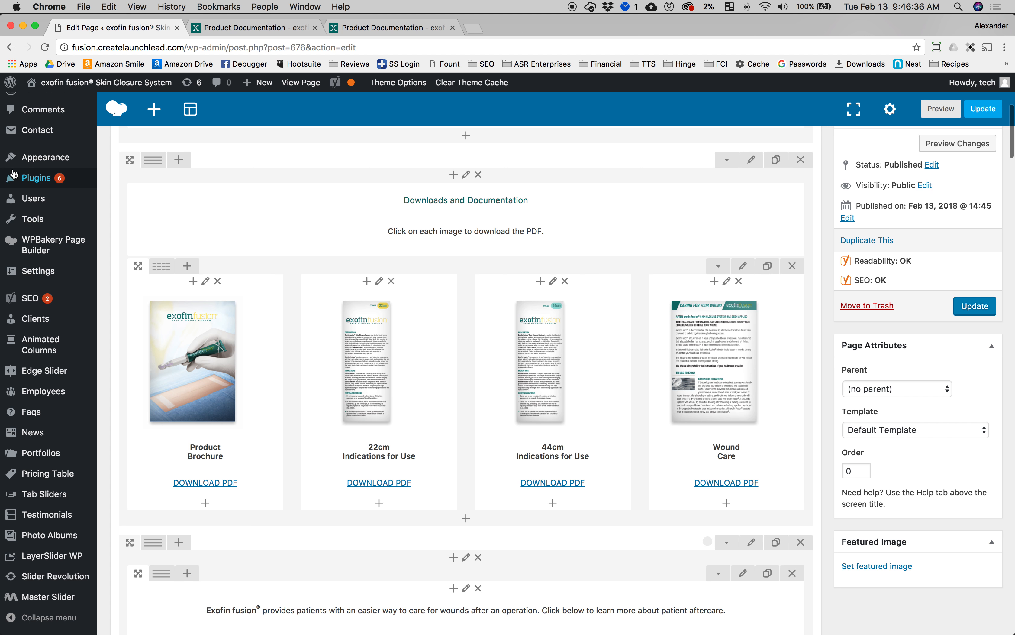
scroll(205, 469, "down", 3)
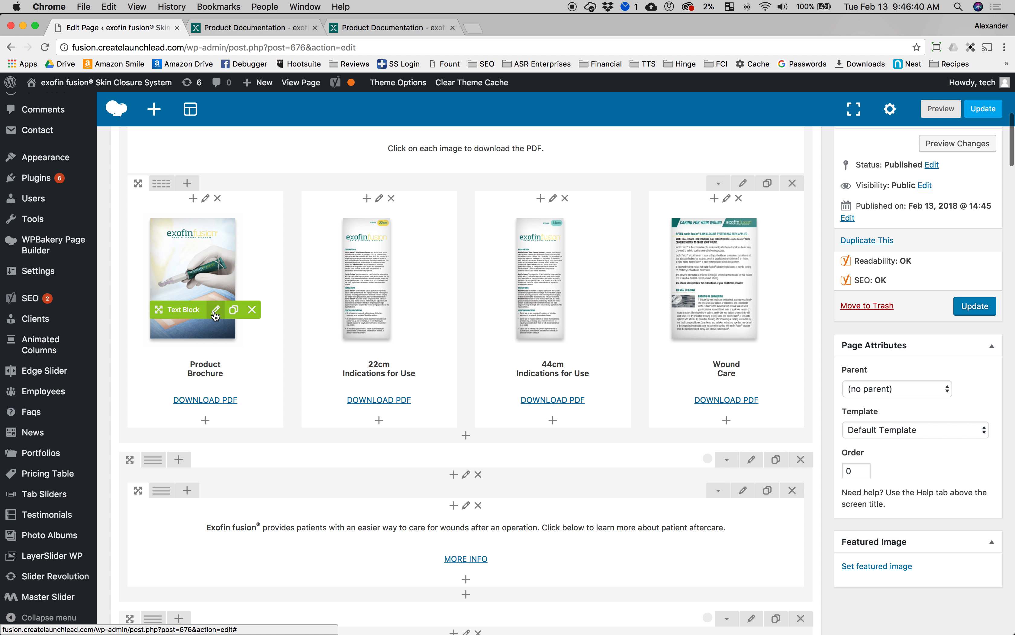
left_click(216, 310)
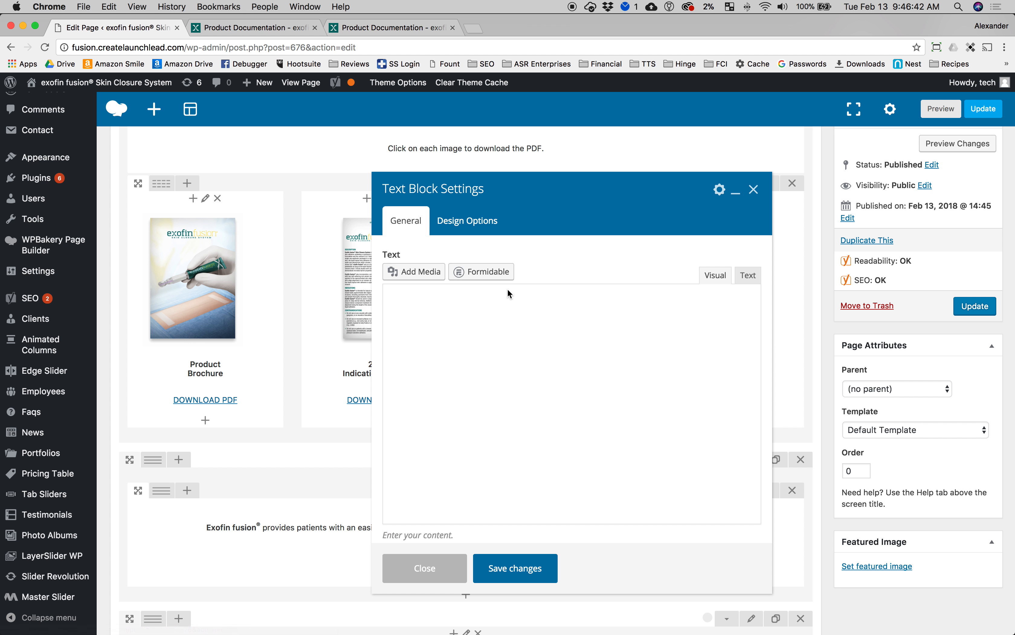
scroll(507, 290, "down", 5)
scroll(601, 301, "up", 6)
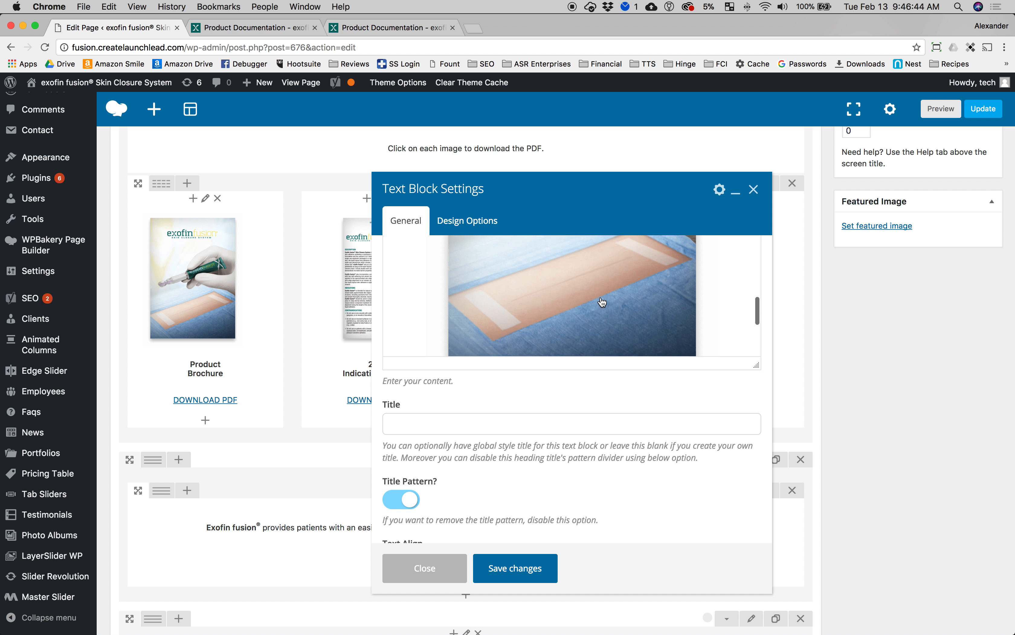
scroll(648, 306, "up", 3)
left_click(748, 272)
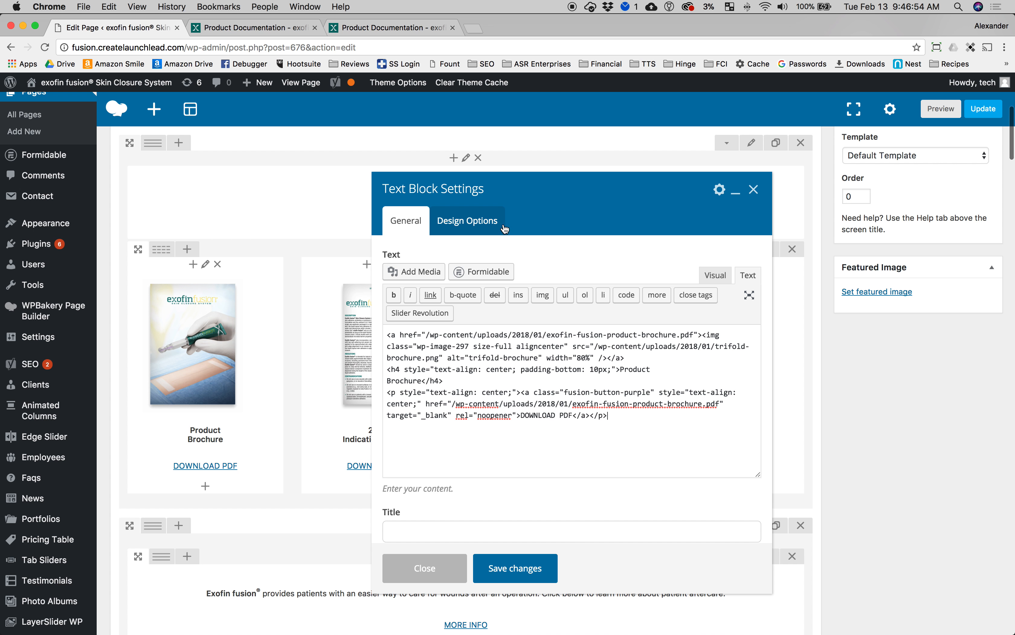
left_click(715, 275)
scroll(630, 384, "up", 5)
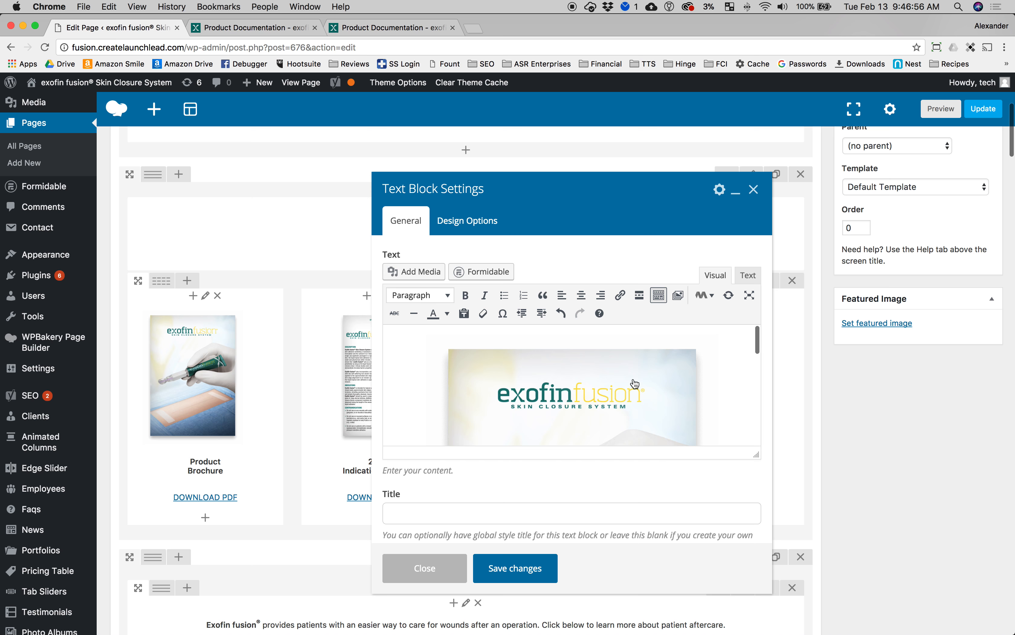
left_click(708, 348)
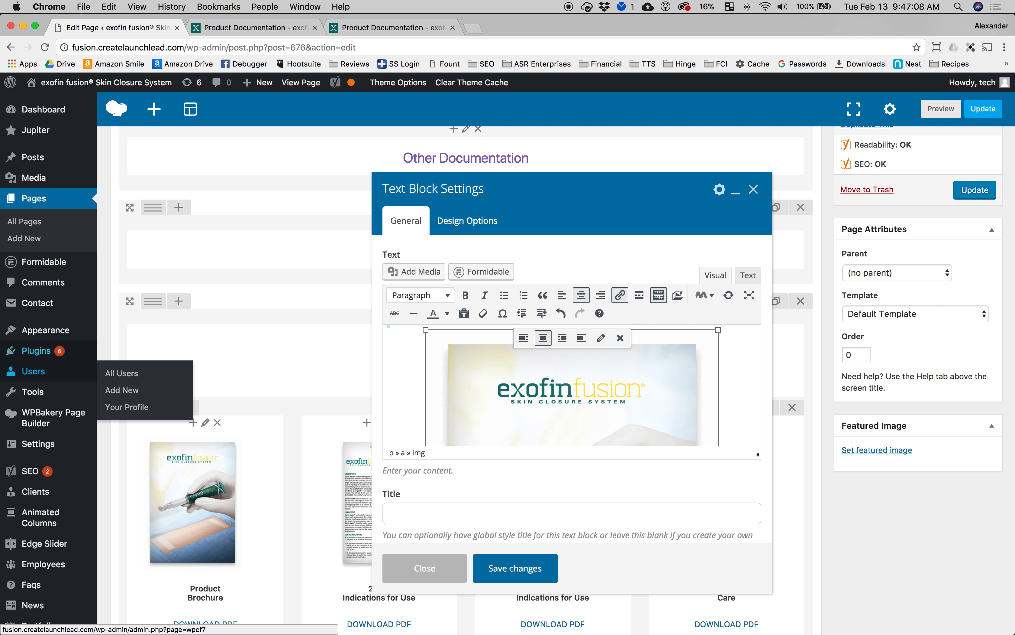
Step: Open the Media Library in a new tab and inspect the product brochure PDF's attachment details
mouse_move(38, 178)
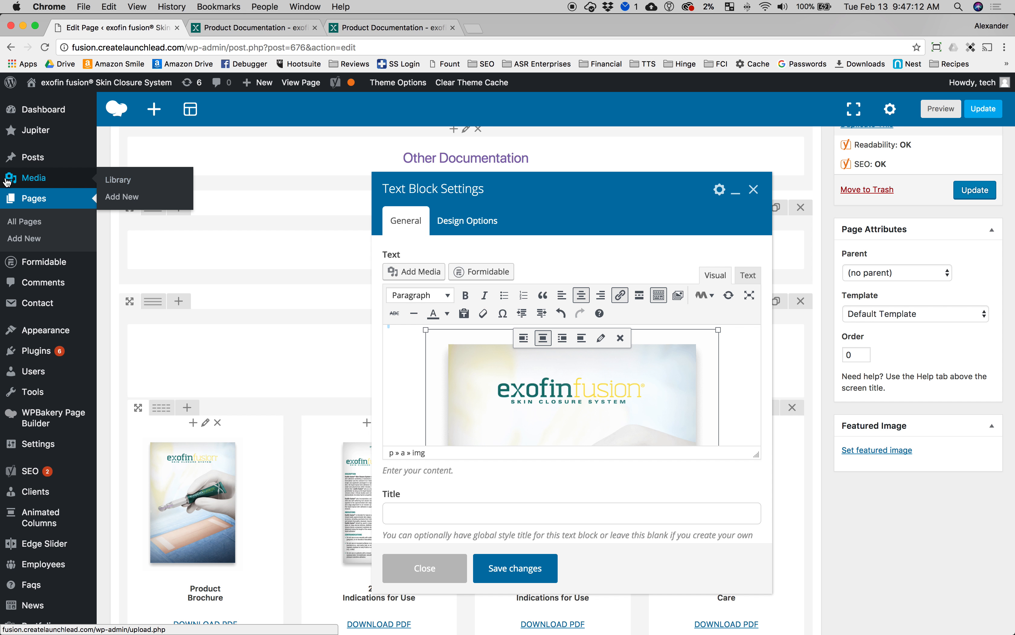
left_click(113, 183, "super")
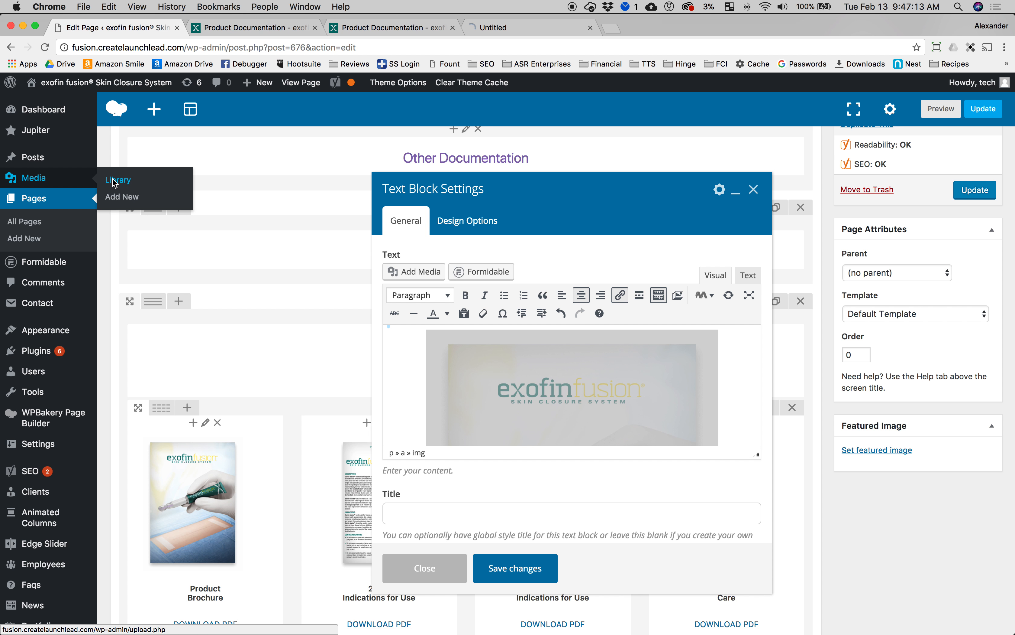
left_click(516, 27)
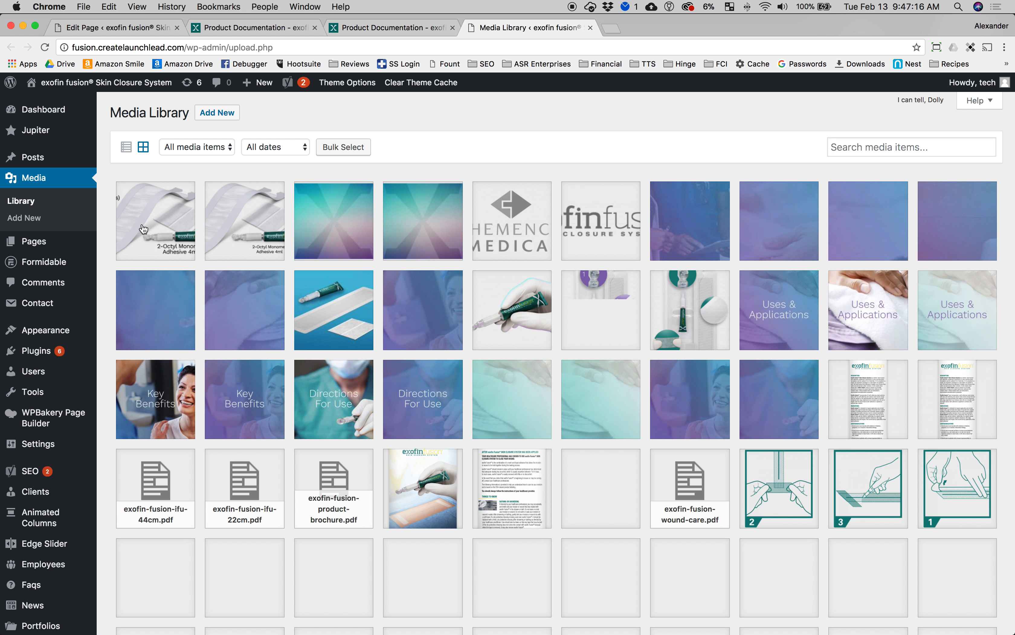
scroll(674, 403, "down", 5)
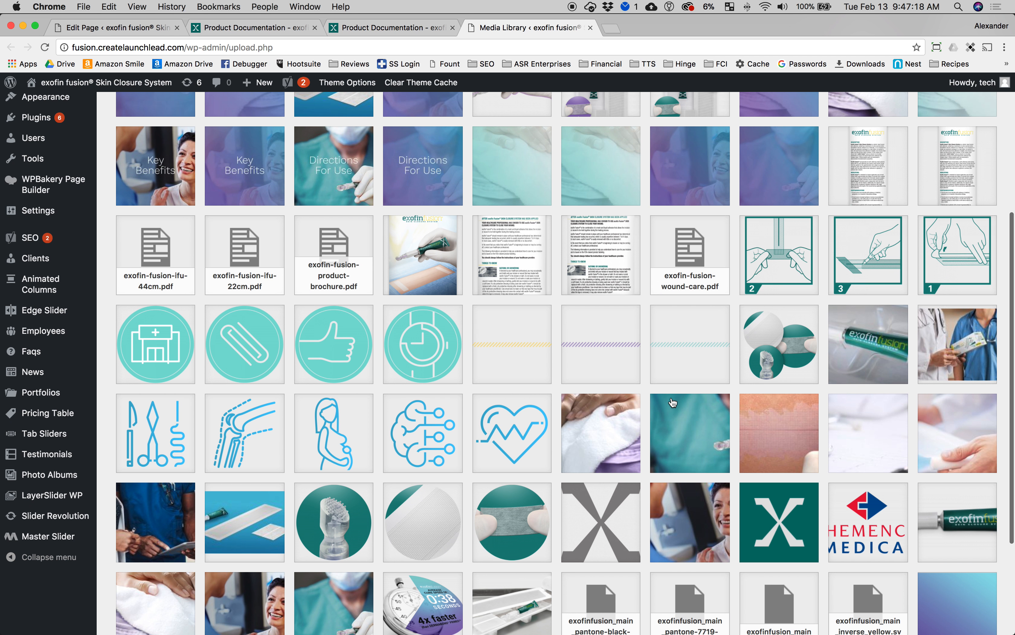
scroll(199, 285, "up", 2)
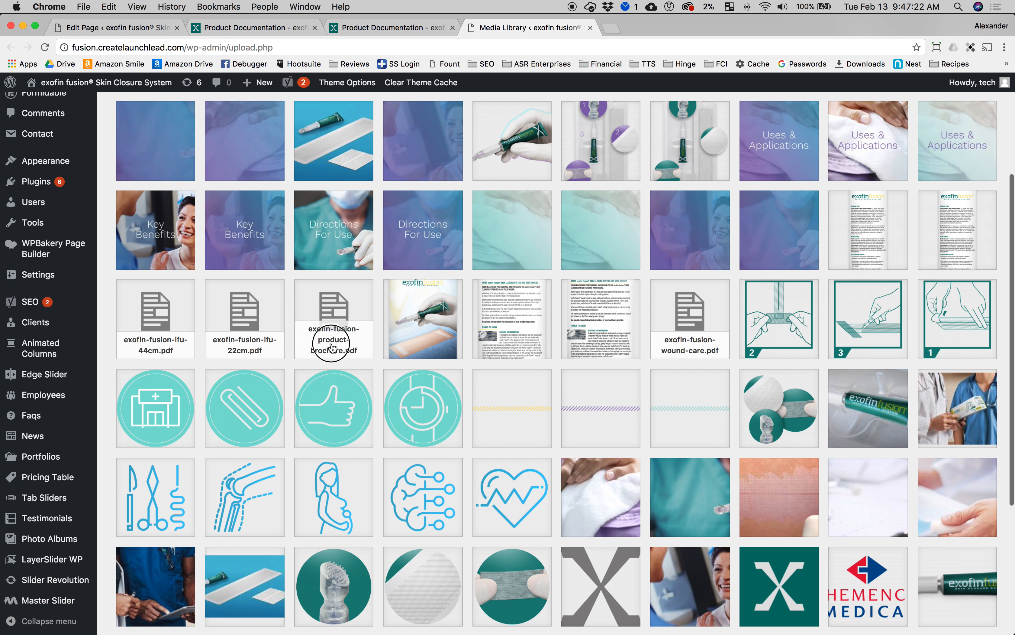
left_click(343, 354)
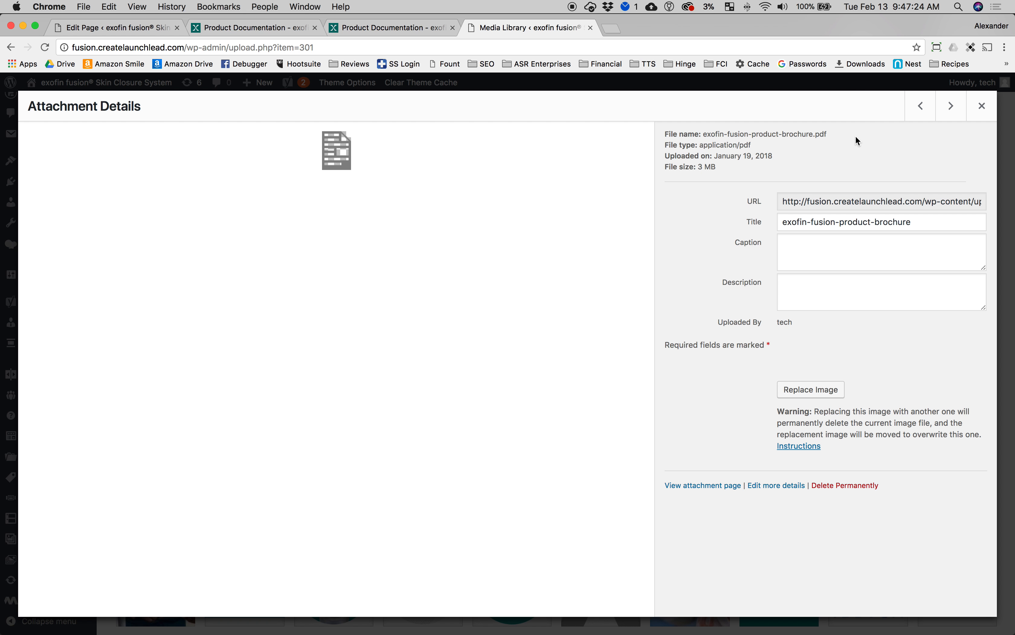
left_click_drag(715, 134, 787, 134)
left_click(803, 133)
left_click(982, 106)
scroll(483, 181, "up", 3)
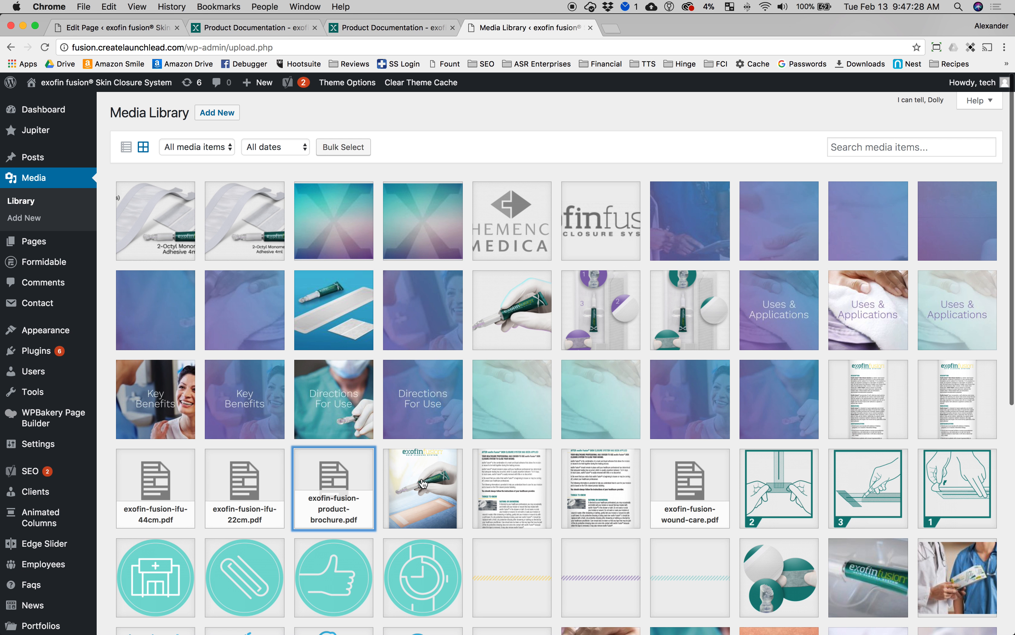
scroll(336, 410, "down", 2)
scroll(346, 417, "up", 2)
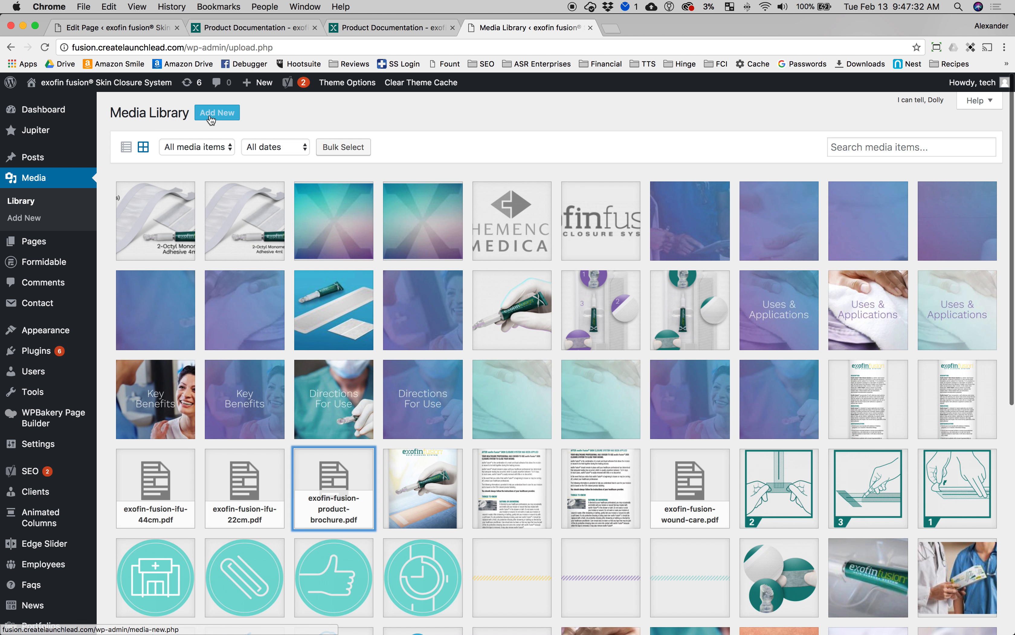
Step: Upload the 2018-01-30 Receipt from Methodical Coffee.pdf from the Receipts folder to the Media Library
left_click(212, 121)
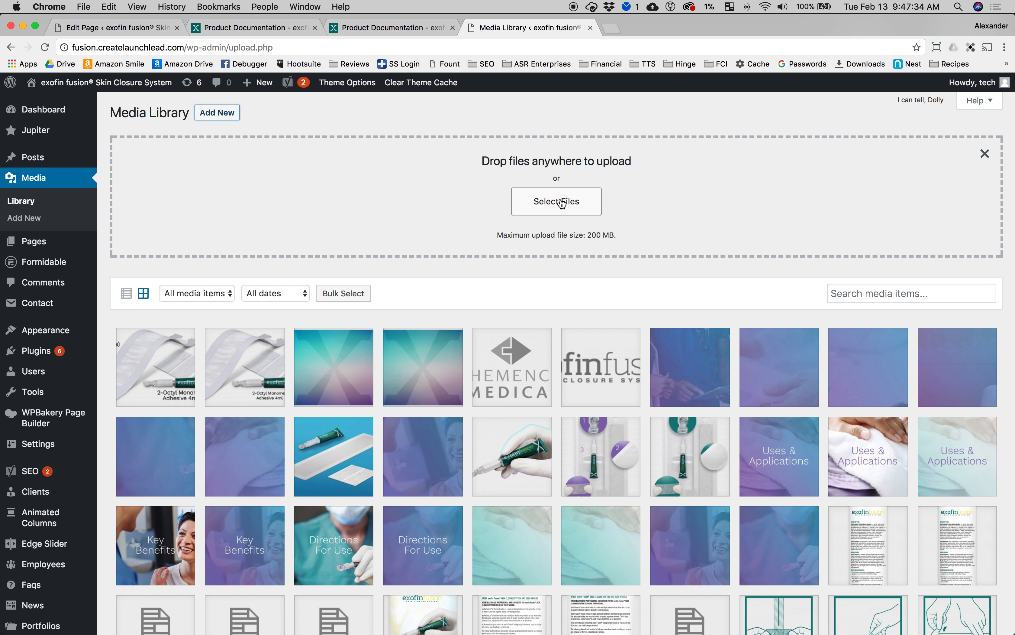
left_click_drag(525, 163, 611, 161)
left_click(594, 156)
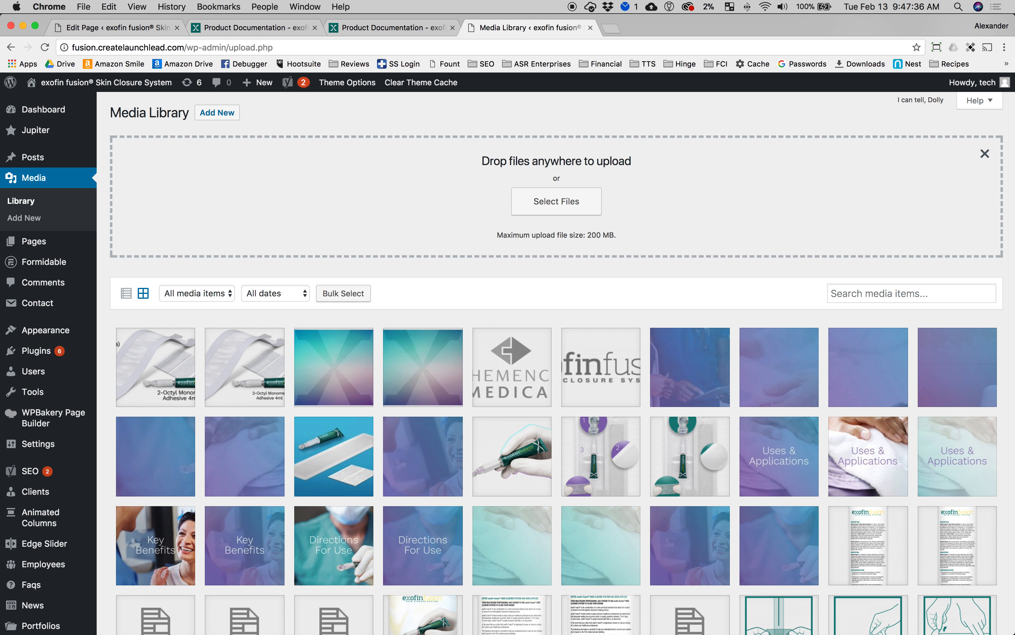
mouse_move(435, 632)
left_click(108, 613)
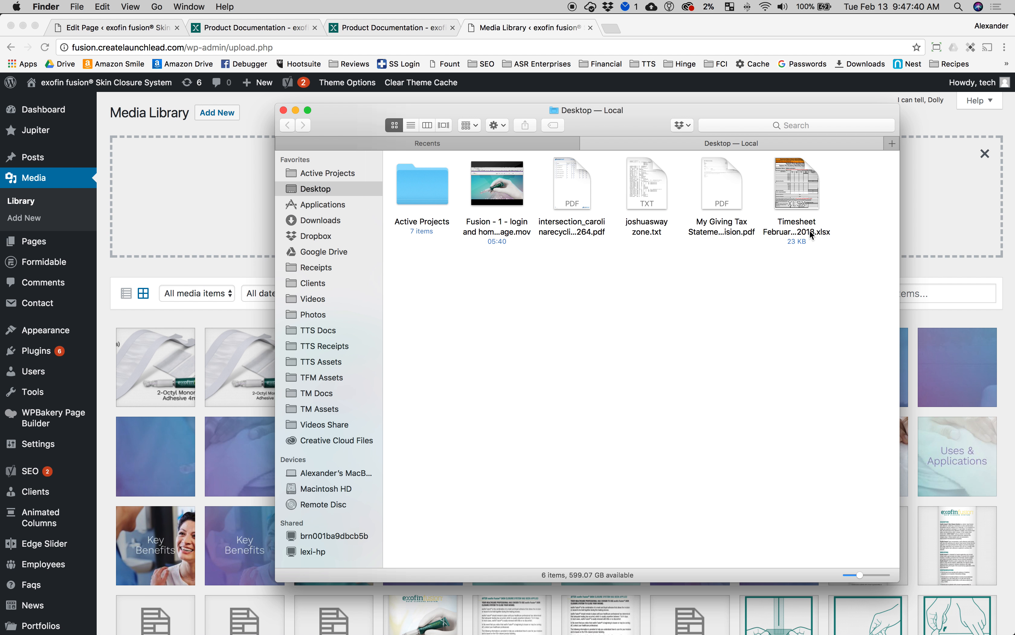
left_click(316, 174)
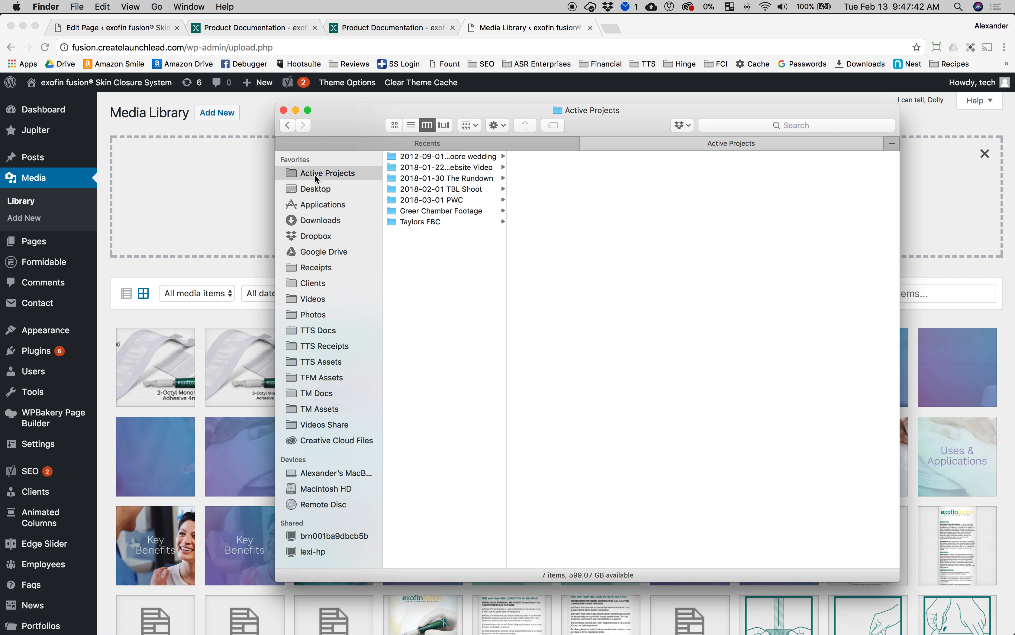
left_click(292, 221)
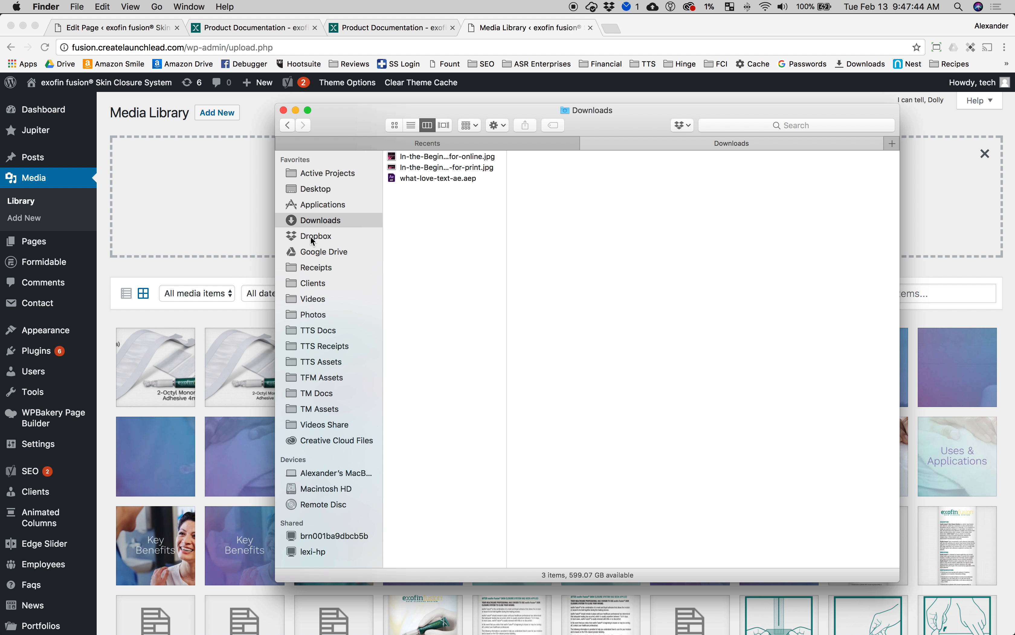
left_click(312, 270)
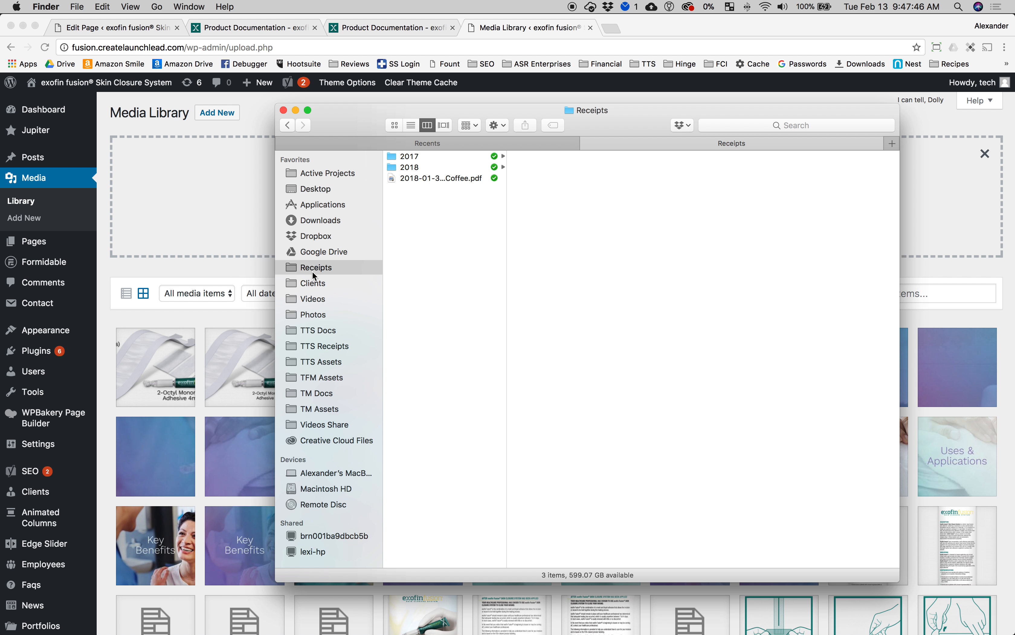
left_click(455, 177)
left_click_drag(455, 176, 217, 181)
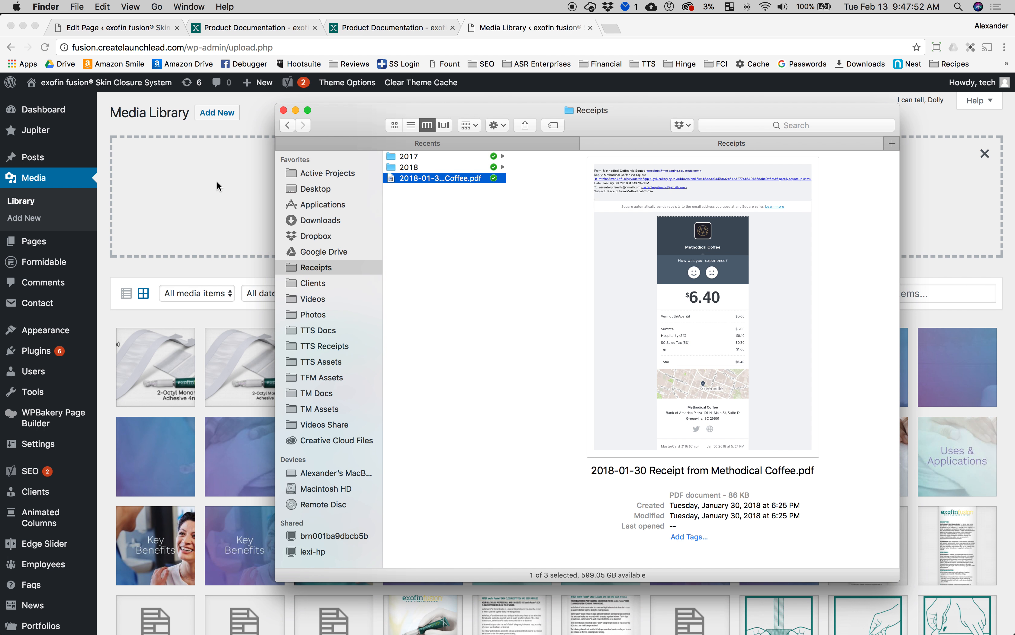
left_click(530, 27)
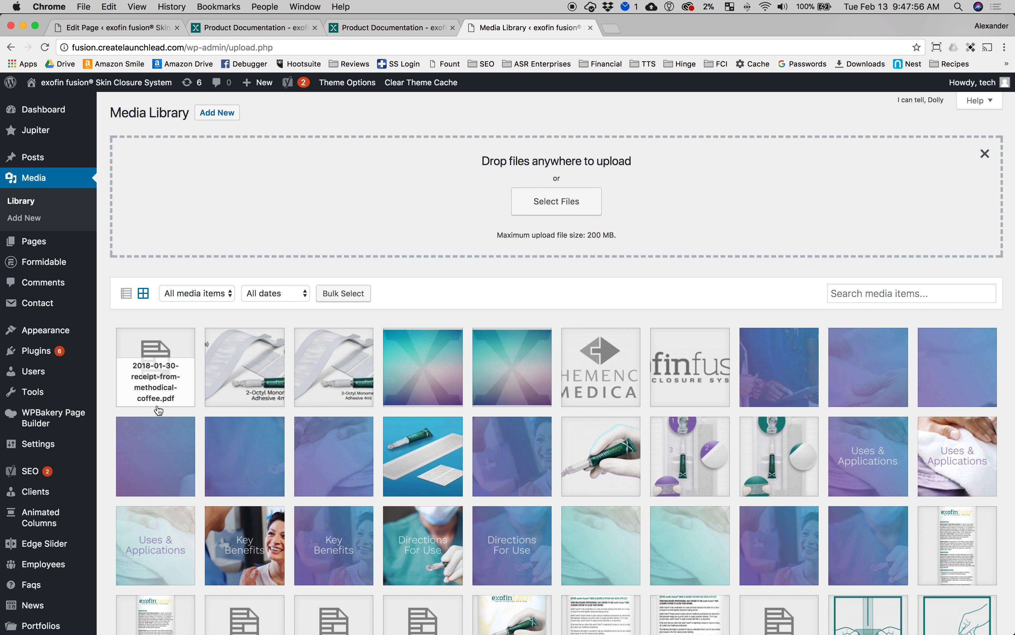
Step: Inspect the uploaded receipt PDF's attachment details and return to the Other Documentation page editor
left_click(156, 371)
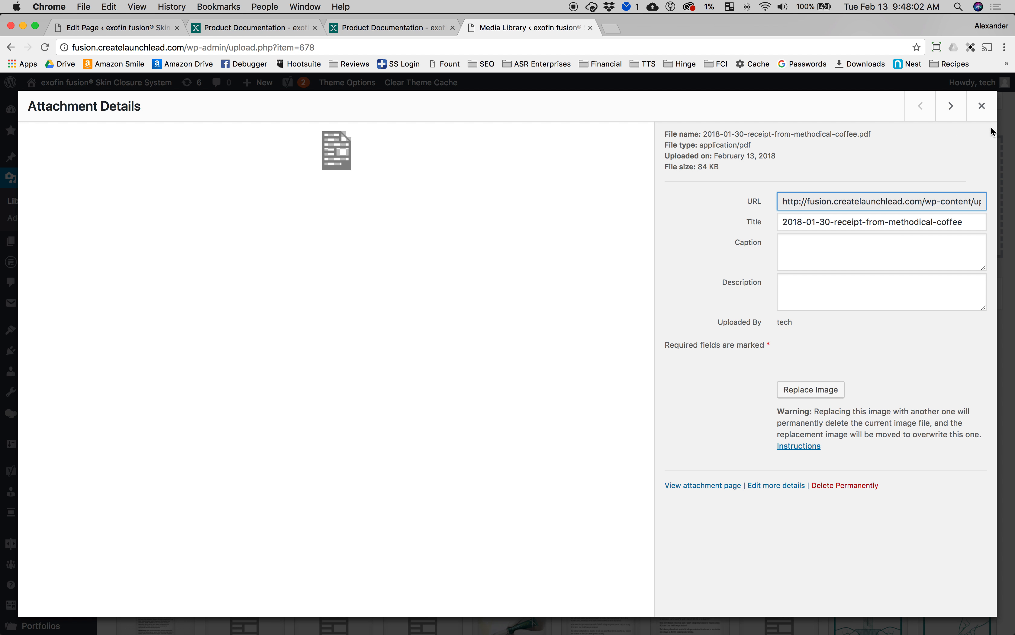
left_click(982, 105)
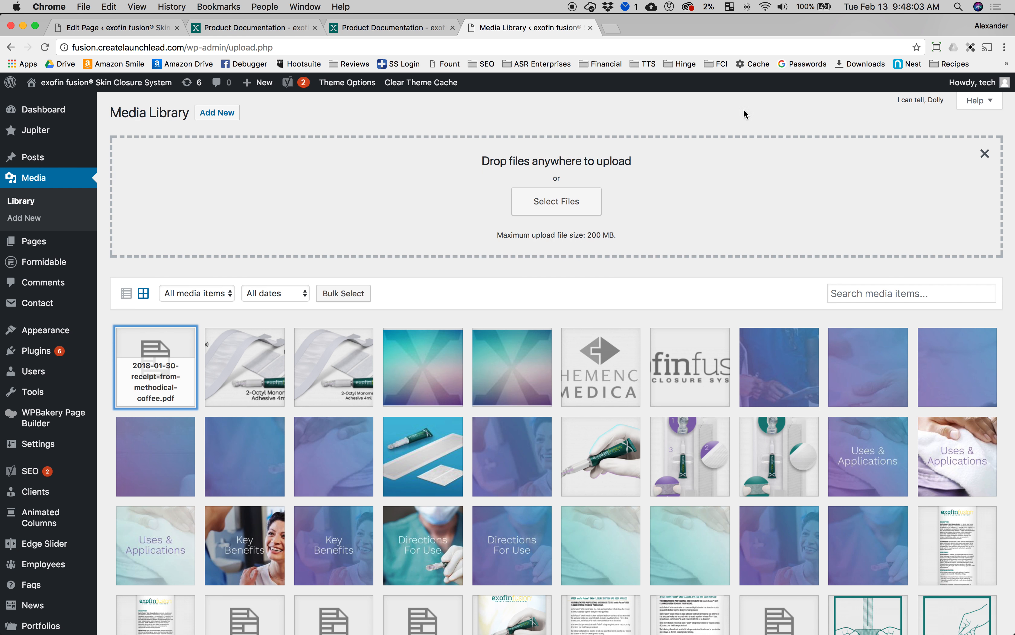
left_click(345, 30)
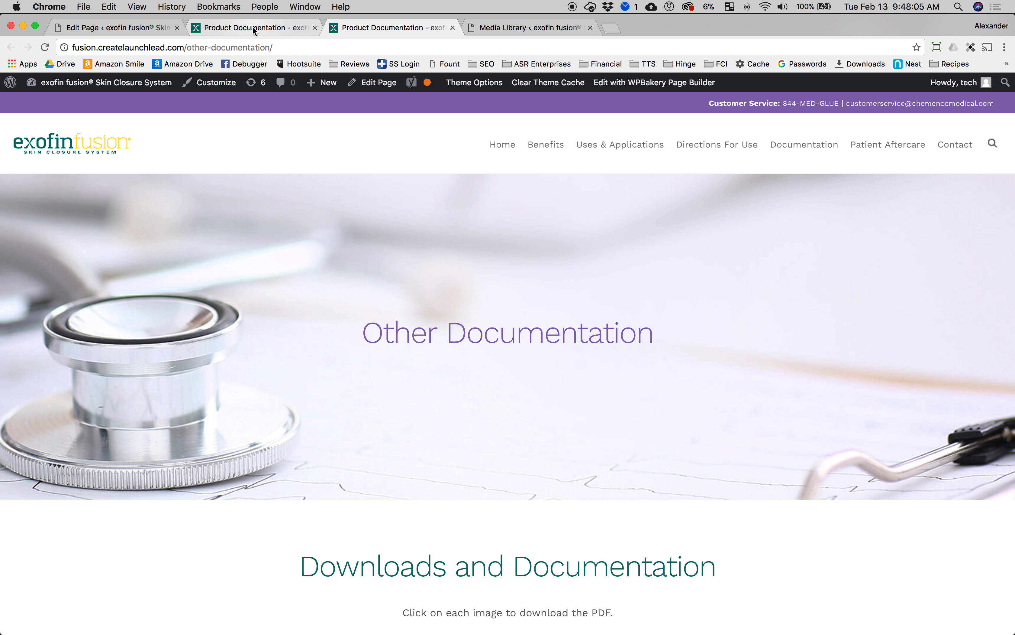
left_click(112, 27)
scroll(587, 406, "down", 1)
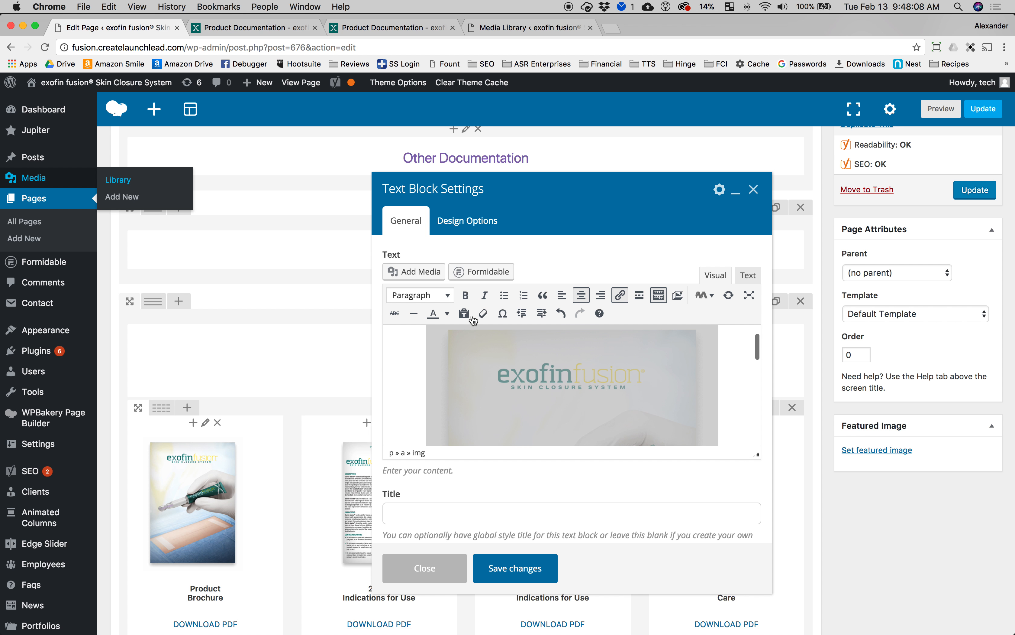
Step: Open the Insert/edit link dialog for the Product Brochure image's link in the text block
left_click(621, 295)
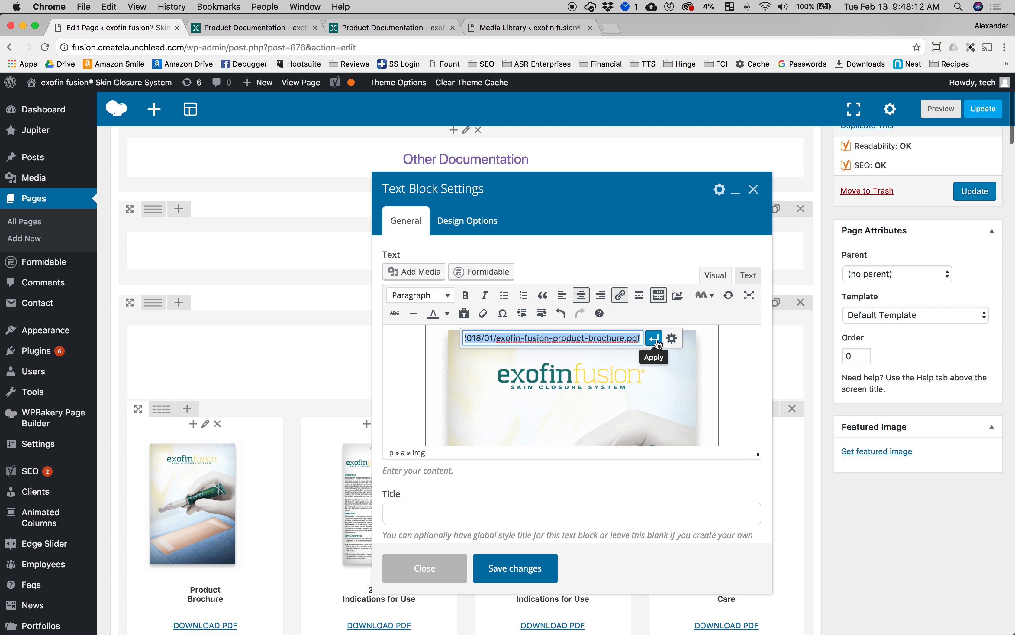
left_click(672, 338)
triple_click(455, 256)
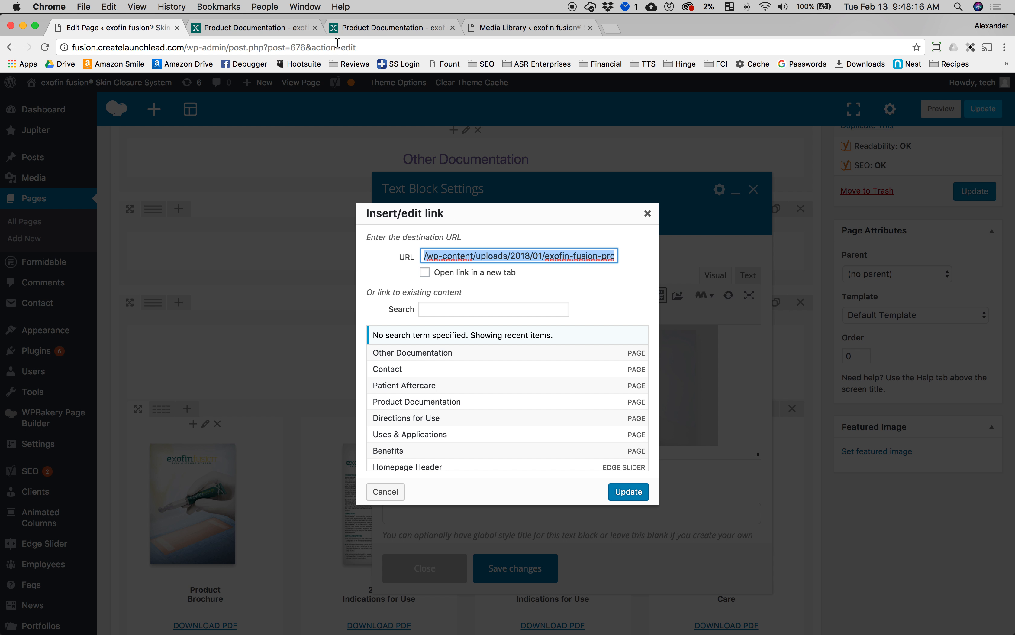
Step: Copy the receipt PDF's file URL from its attachment details in the Media Library
left_click(515, 30)
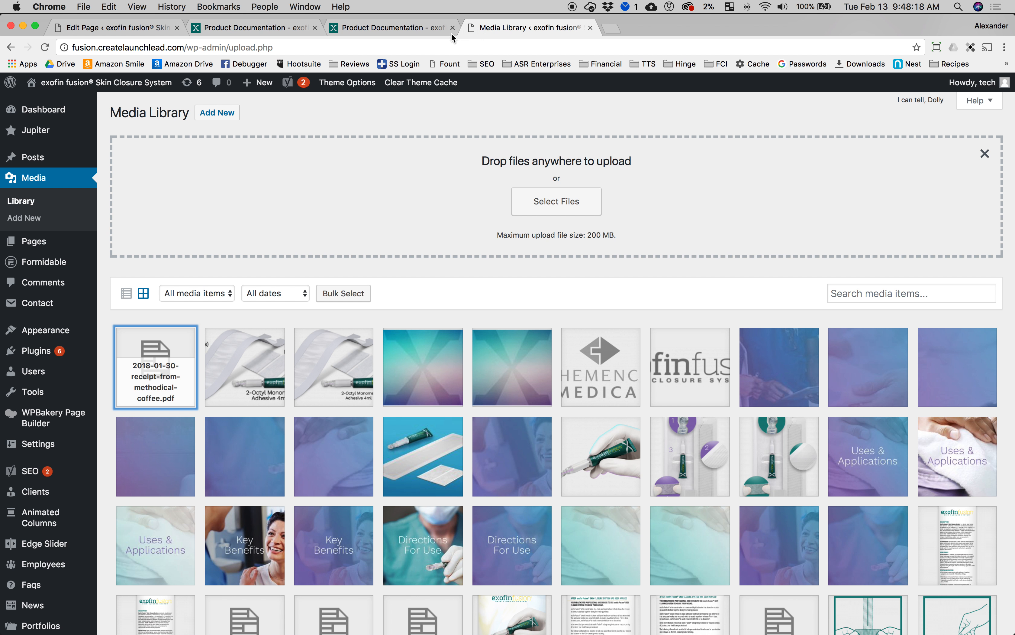
left_click(180, 373)
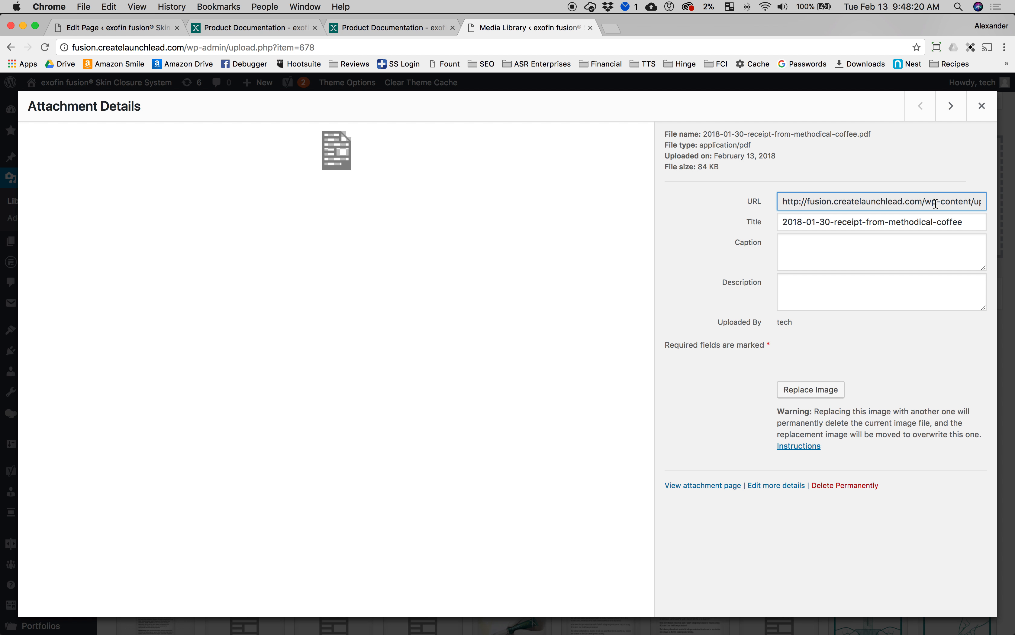
triple_click(845, 201)
left_click(803, 203, "shift")
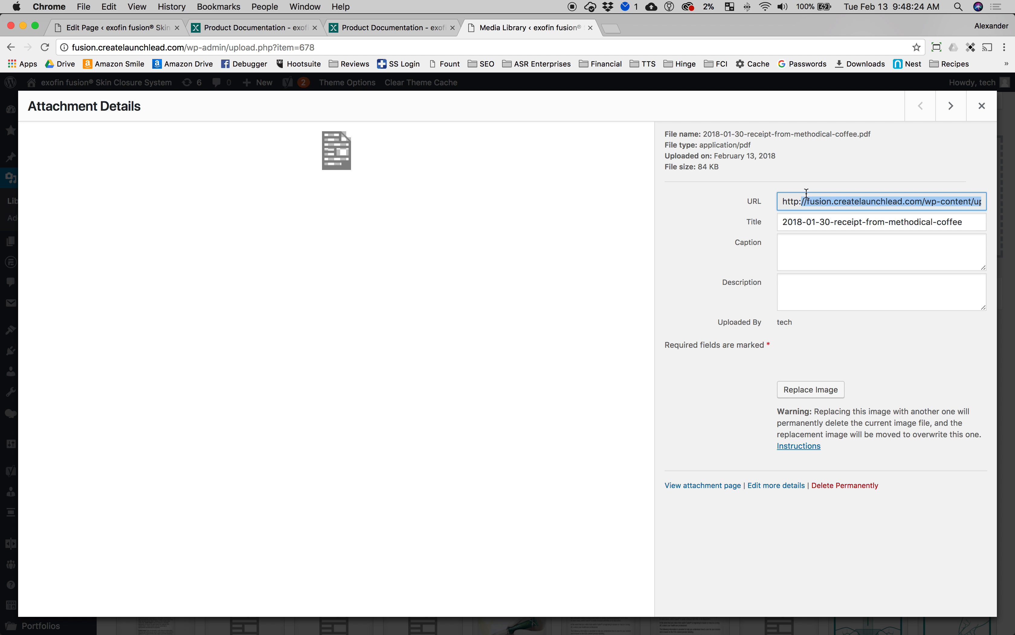
triple_click(830, 202)
left_click(919, 205)
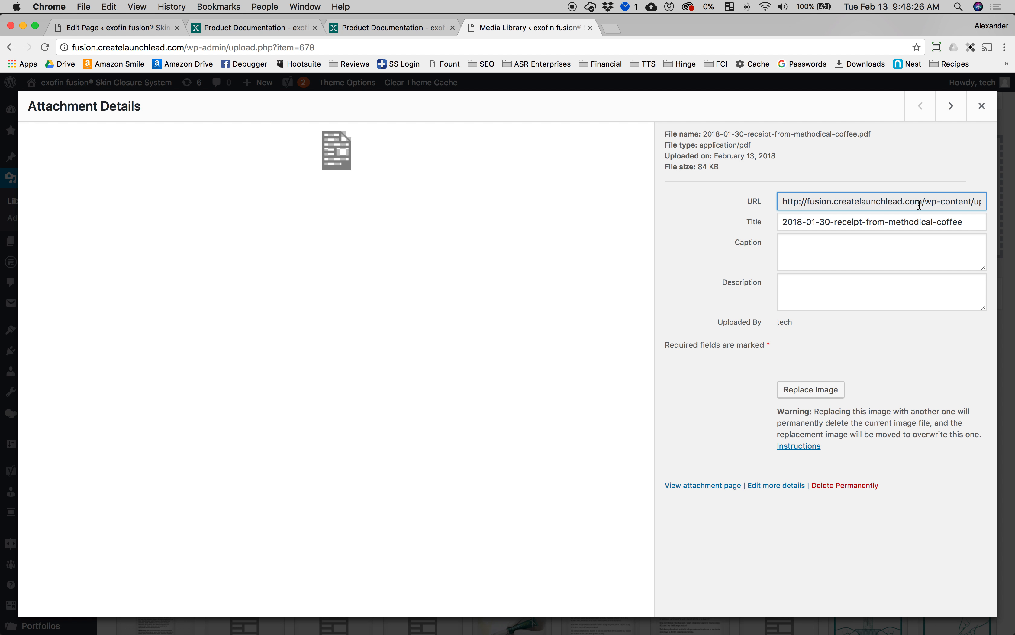
triple_click(853, 198)
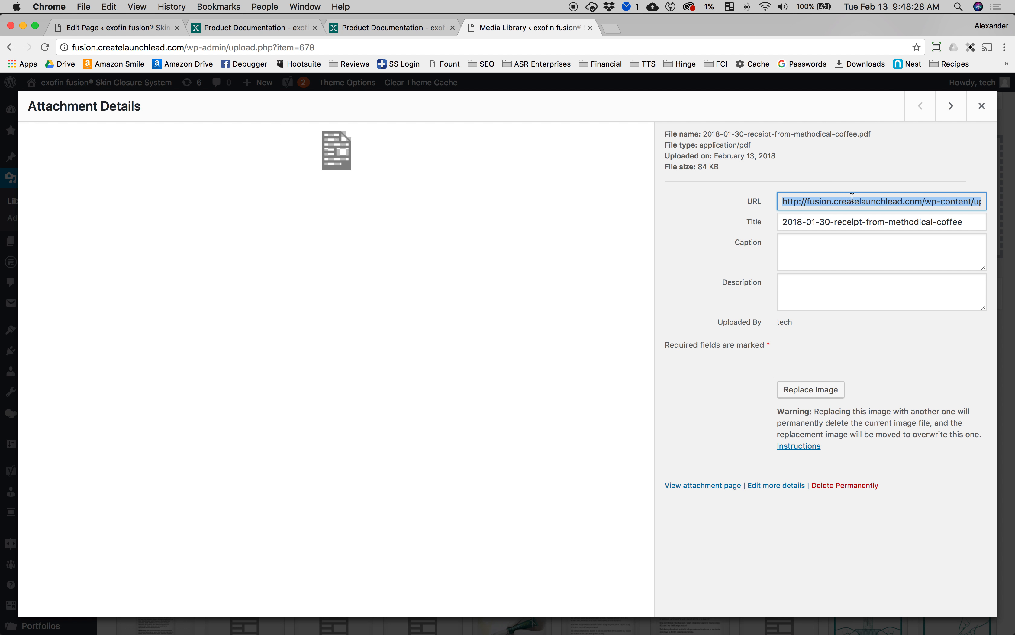
left_click(86, 28)
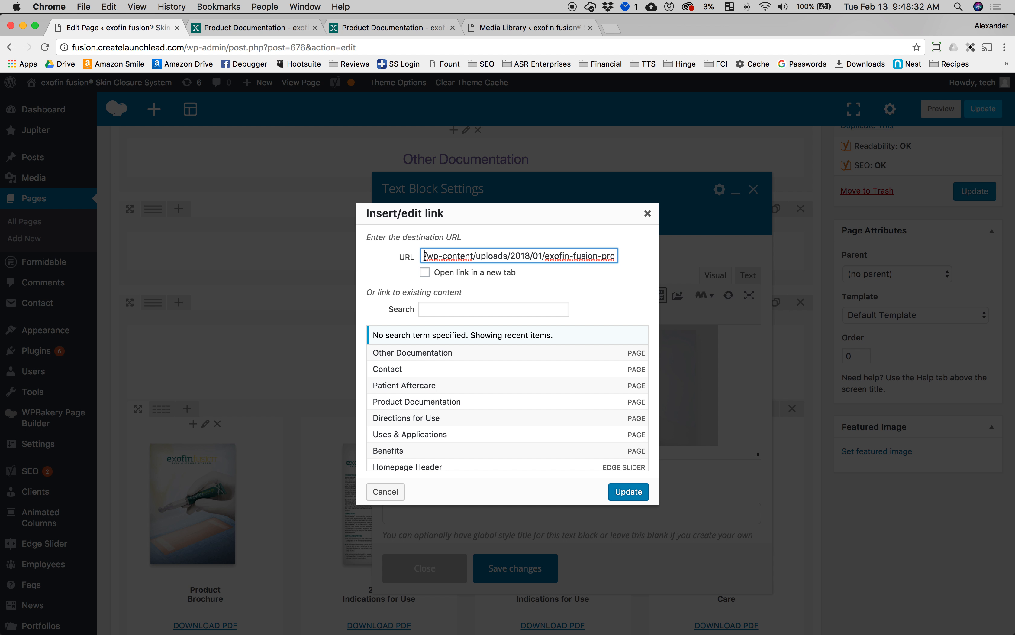
left_click(344, 251)
left_click(508, 30)
left_click(868, 194)
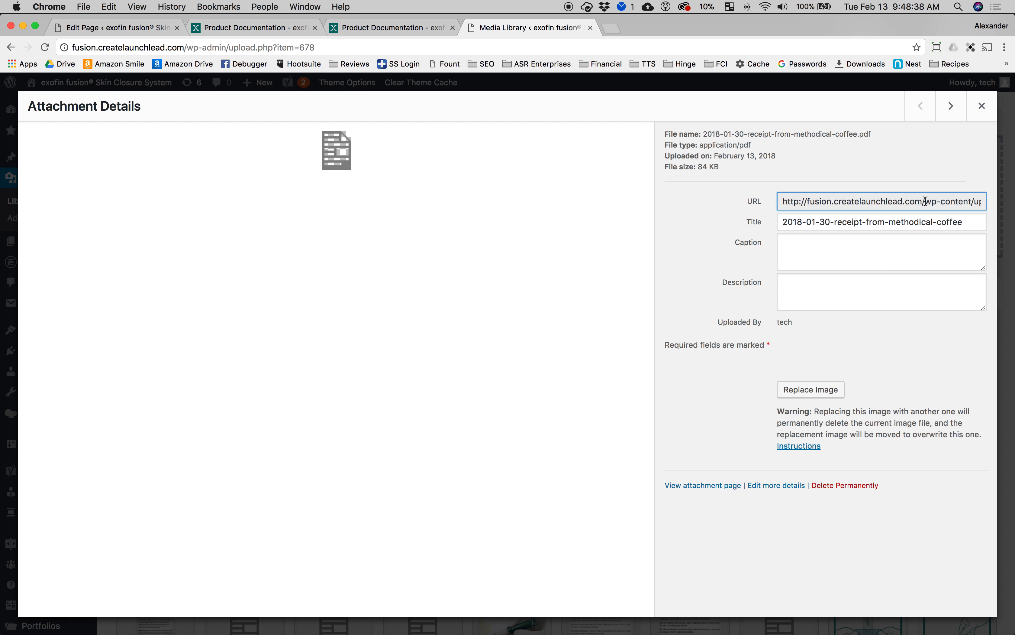
left_click_drag(922, 201, 1009, 209)
key("super+c")
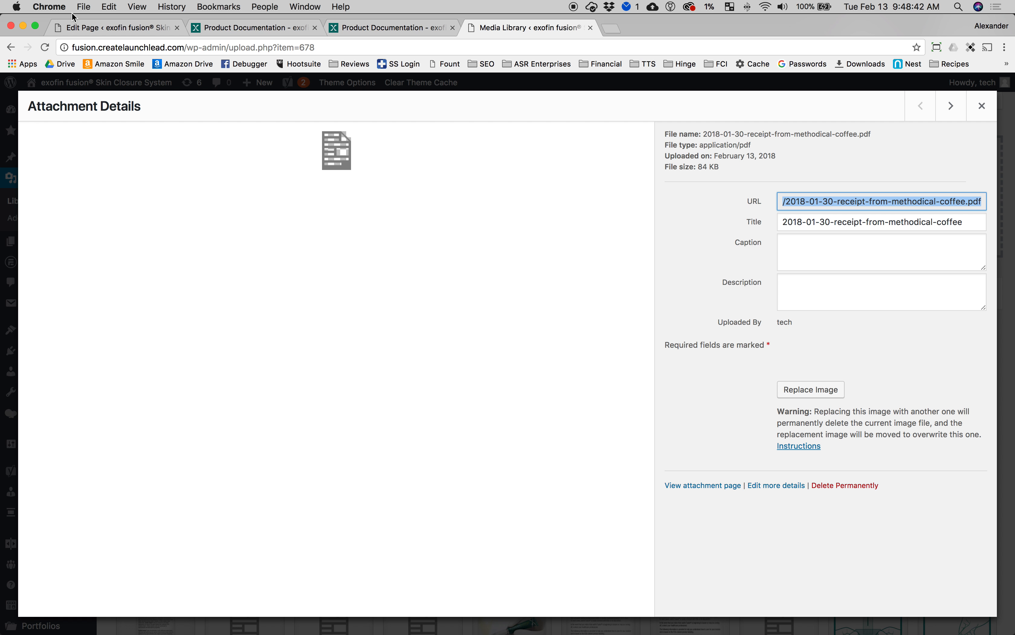
Step: Replace the Product Brochure image's link URL with the copied receipt PDF URL and save the text block
left_click(74, 25)
left_click(585, 255)
key("super+a")
key("super+v")
left_click(631, 493)
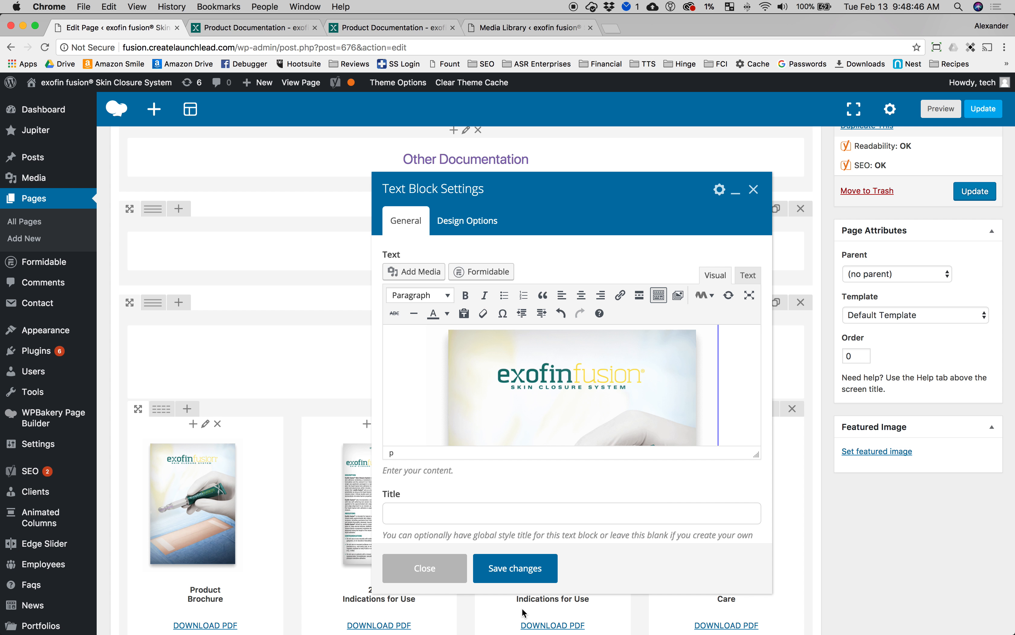
left_click(522, 569)
Step: Update the Other Documentation page
left_click(974, 194)
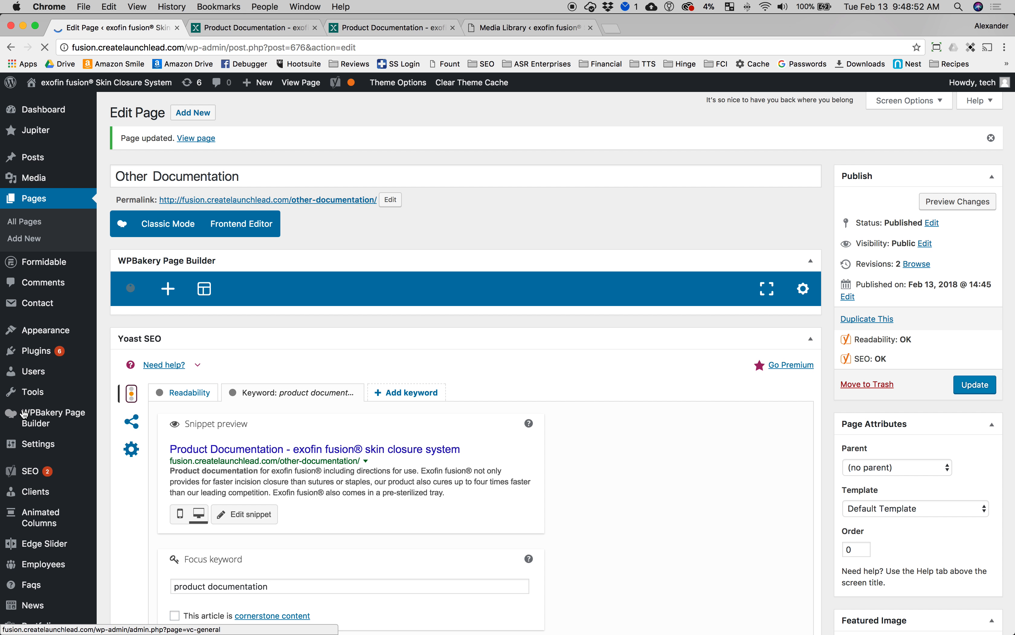
scroll(461, 435, "down", 5)
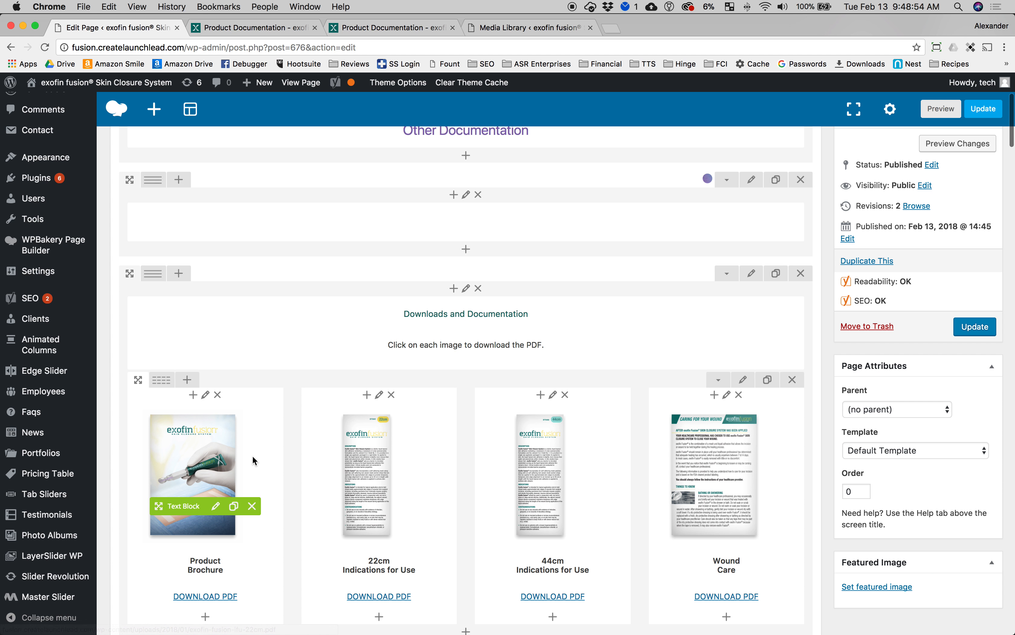
Step: Reload the live Other Documentation page and return to the page editor
left_click(398, 30)
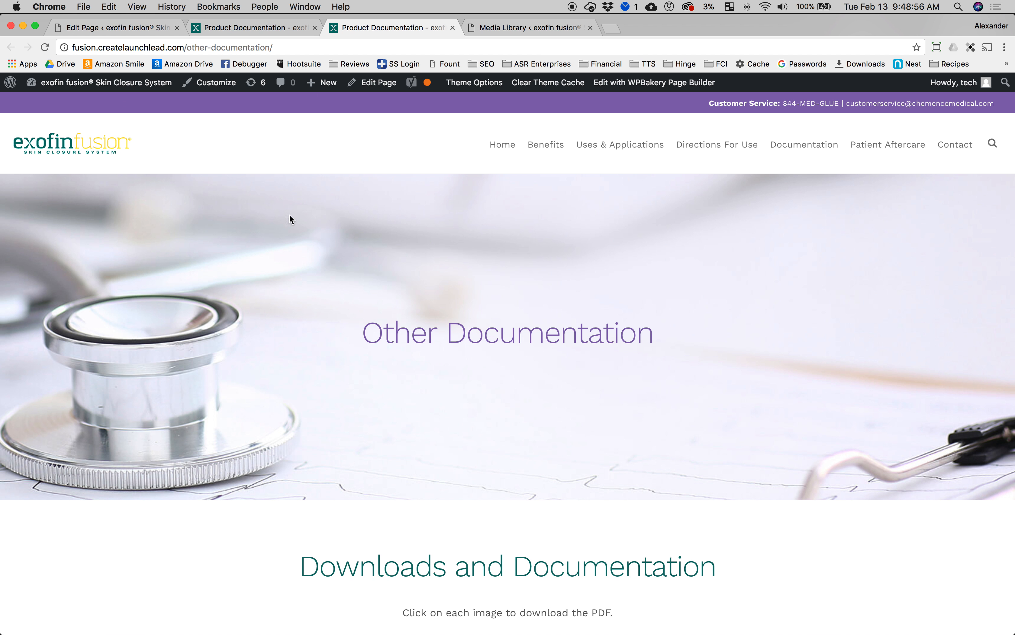
left_click(45, 47)
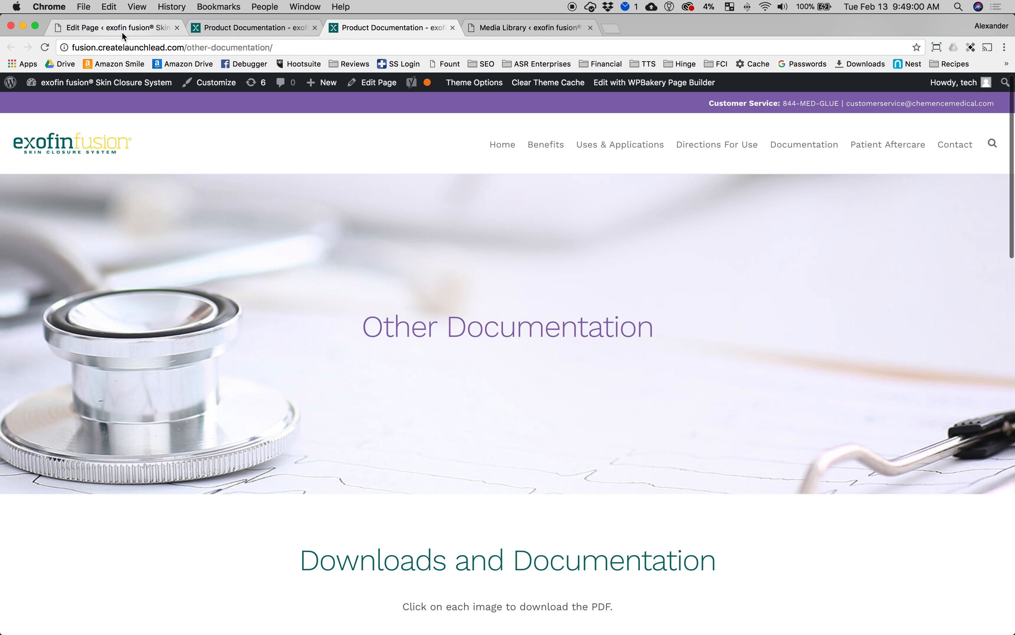
left_click(123, 30)
scroll(413, 298, "up", 5)
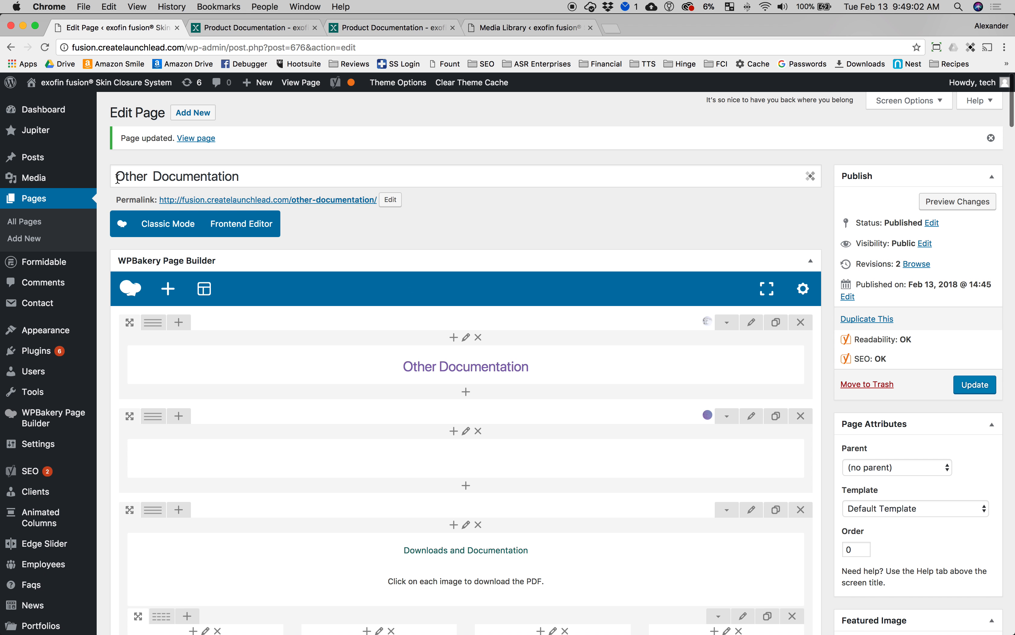